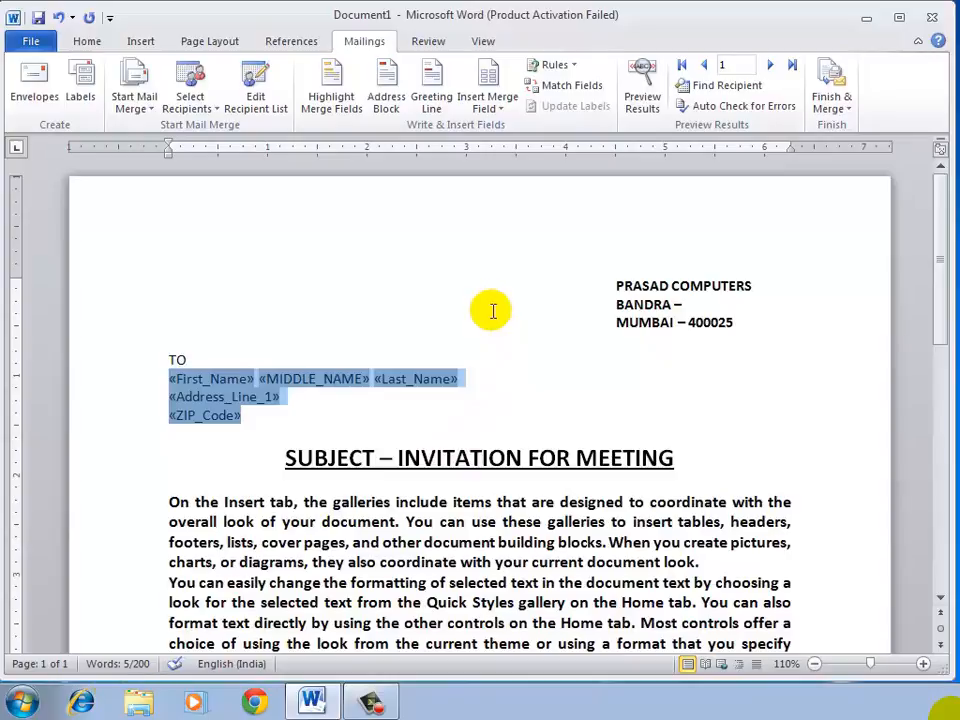
{"action": "left_click", "coordinate": [486, 411]}
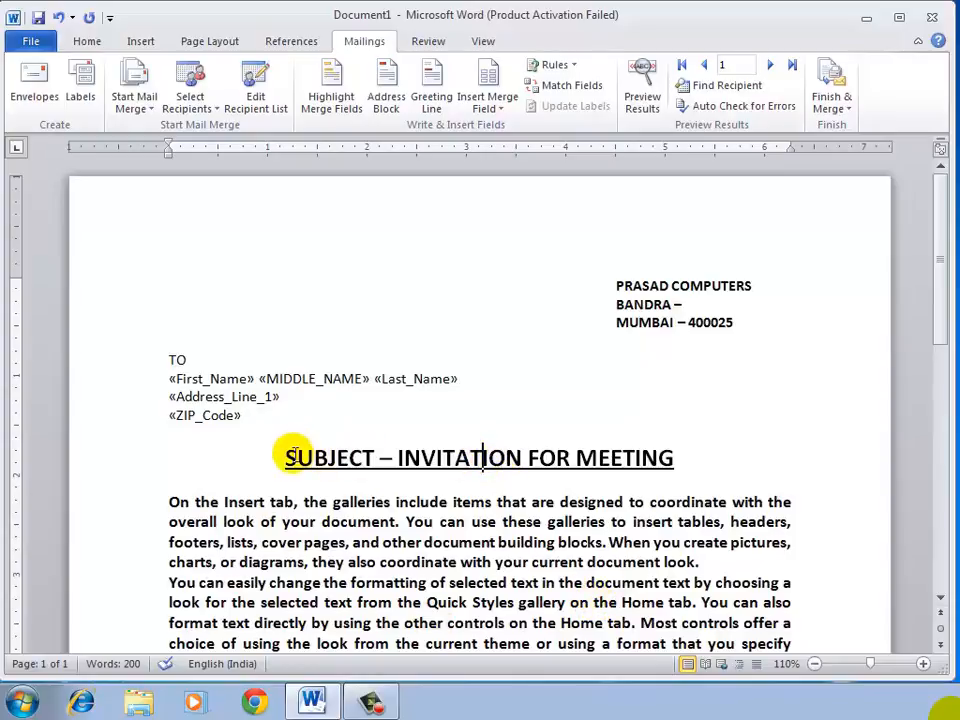
{"action": "left_click_drag", "start_coordinate": [286, 457], "coordinate": [628, 505]}
{"action": "left_click", "coordinate": [628, 505]}
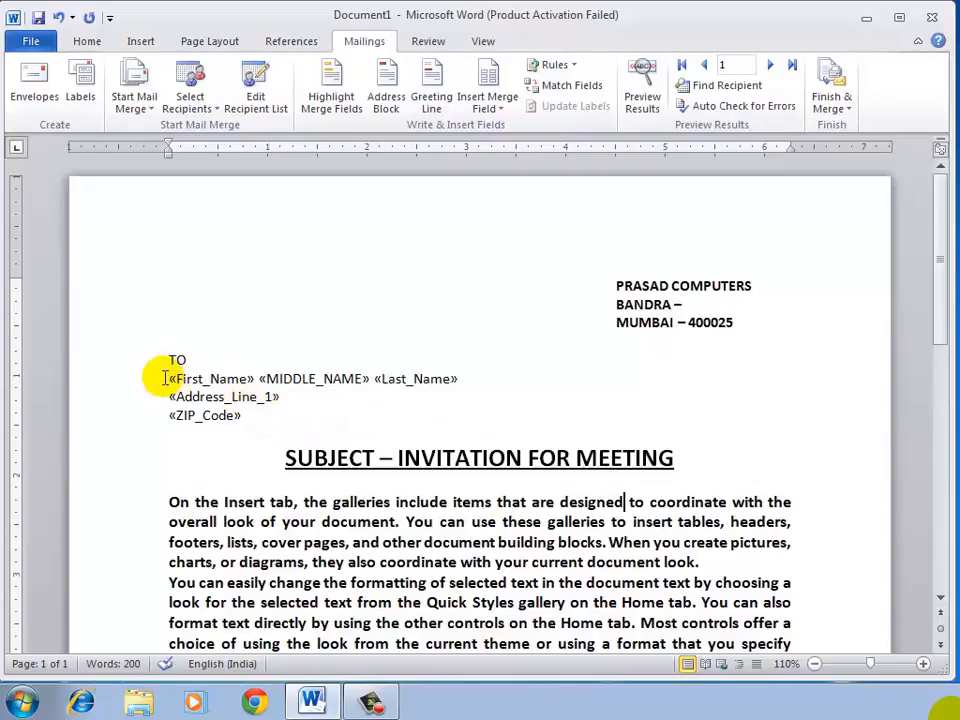
Delete the name, address and ZIP code merge fields between TO and the subject heading
{"action": "left_click_drag", "start_coordinate": [169, 378], "coordinate": [231, 429]}
{"action": "key", "text": "Delete"}
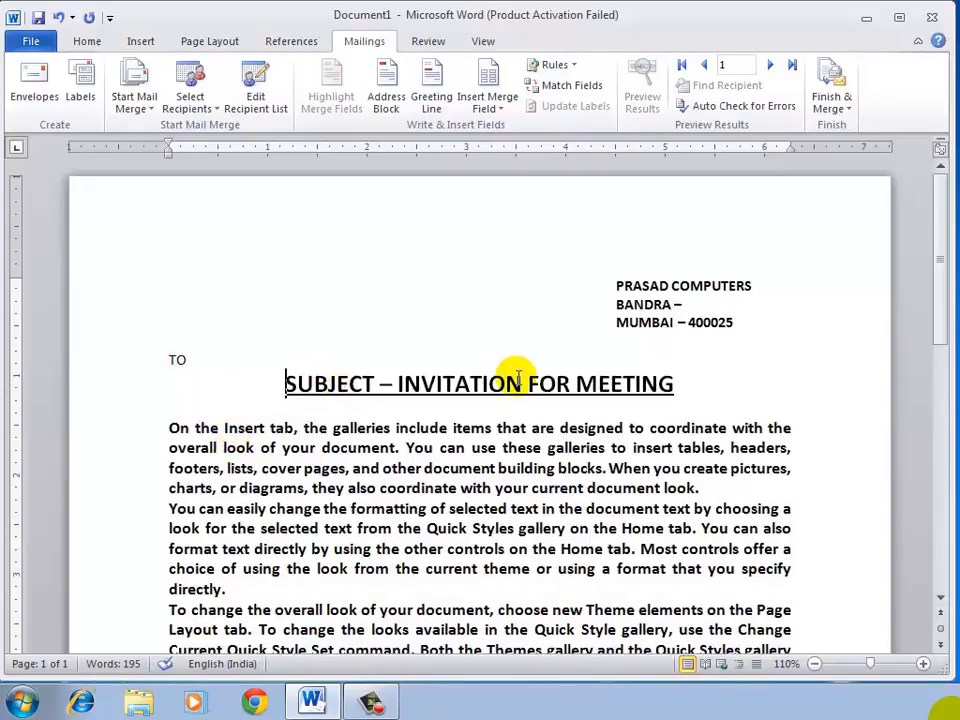
Change the last word of the subject heading so it reads SUBJECT – INVITATION FOR PARTY
{"action": "left_click", "coordinate": [690, 384]}
{"action": "key", "text": "BackSpace"}
{"action": "key", "text": "BackSpace"}
{"action": "key", "text": "BackSpace"}
{"action": "key", "text": "BackSpace"}
{"action": "key", "text": "BackSpace"}
{"action": "key", "text": "BackSpace"}
{"action": "key", "text": "BackSpace"}
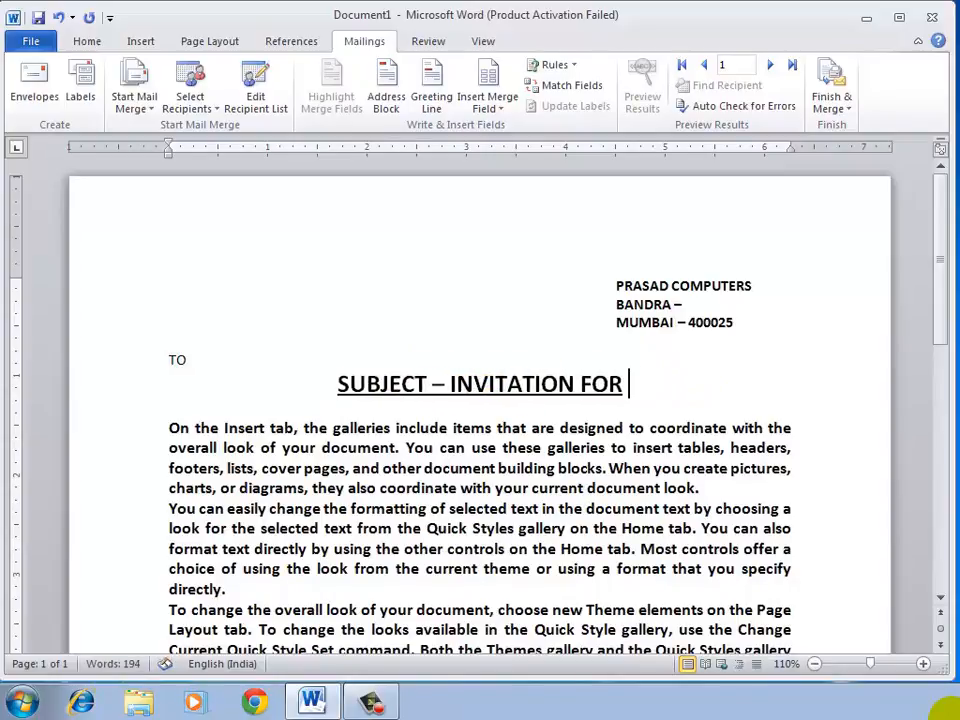
{"action": "type", "text": "PARTY"}
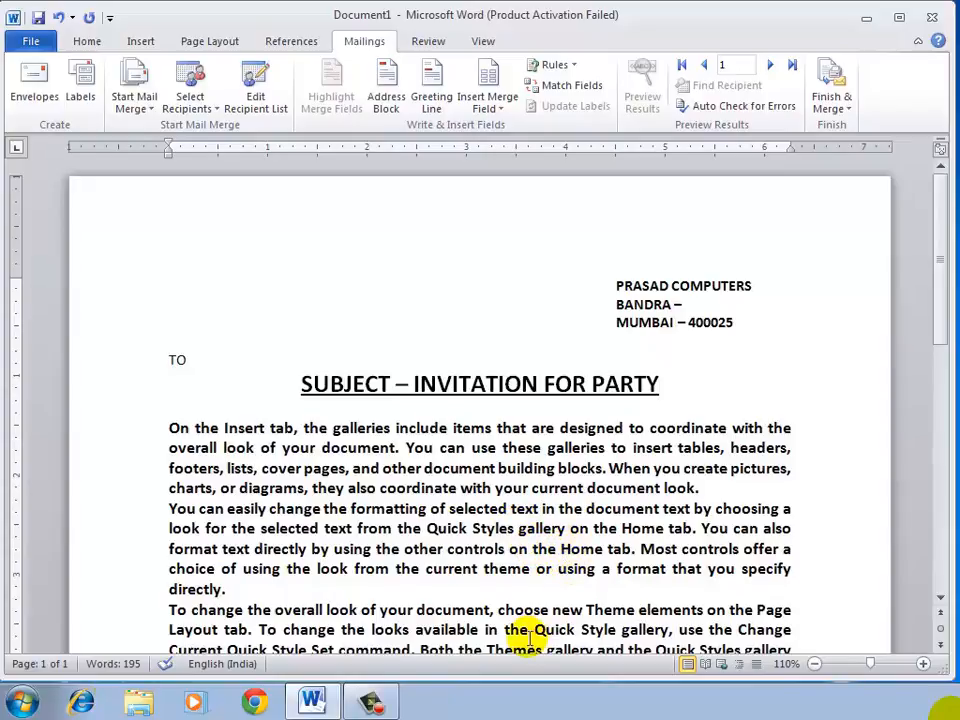
{"action": "left_click", "coordinate": [558, 414]}
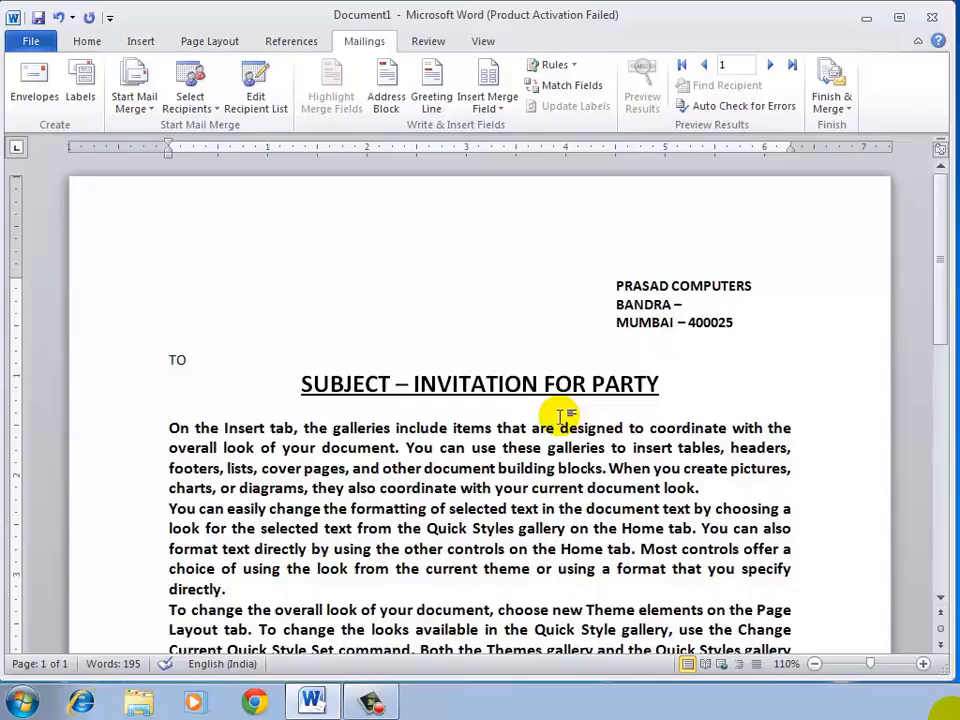
{"action": "left_click", "coordinate": [413, 430]}
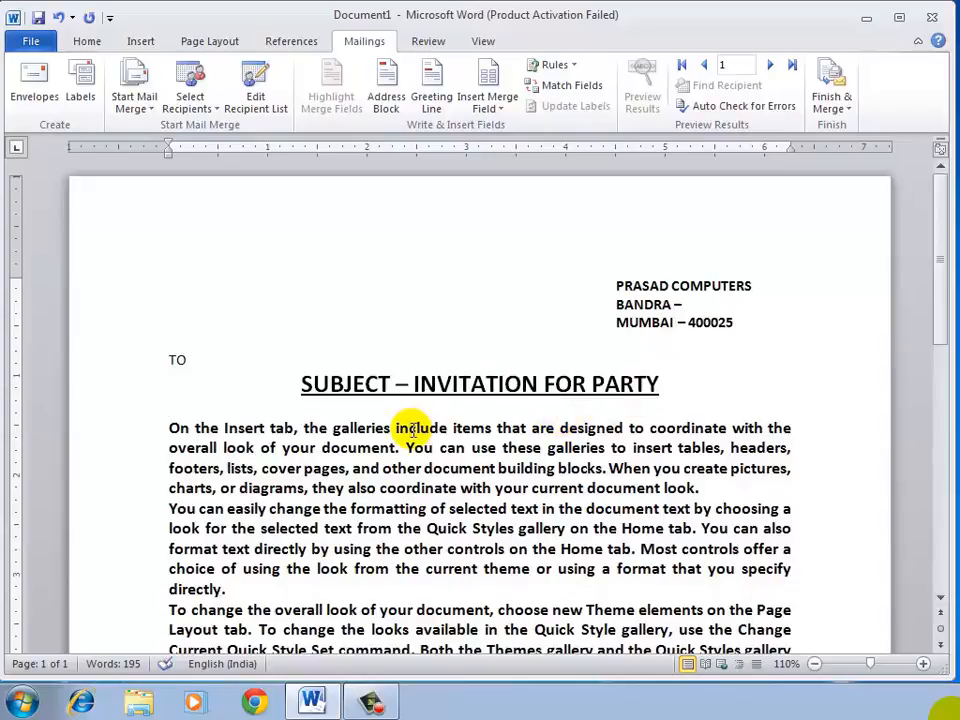
{"action": "scroll", "coordinate": [463, 444], "scroll_direction": "down", "scroll_amount": 2}
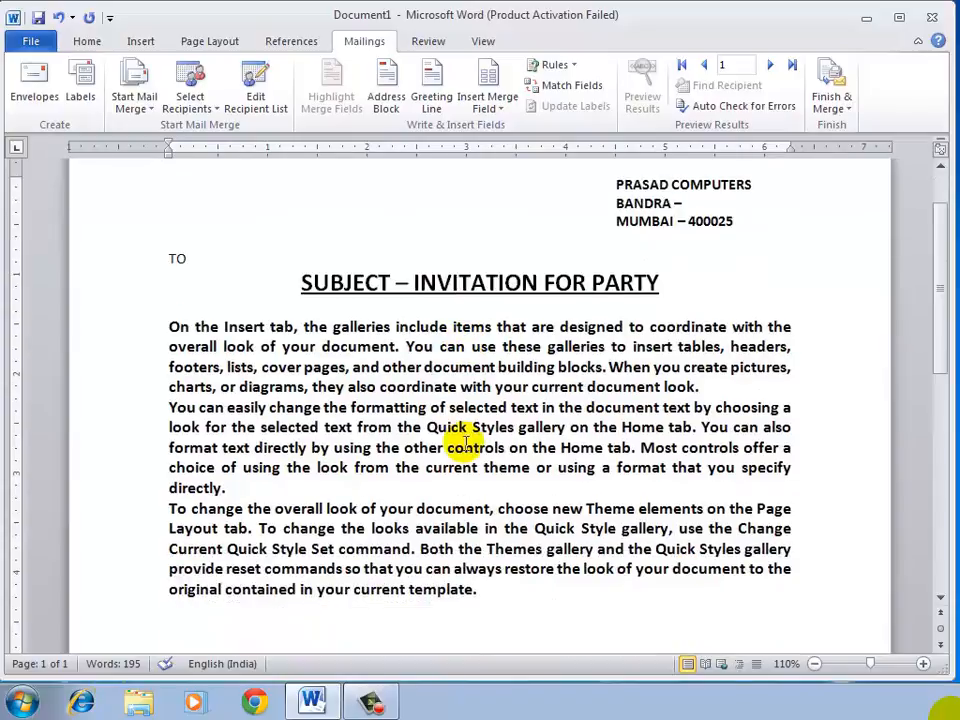
{"action": "scroll", "coordinate": [463, 444], "scroll_direction": "up", "scroll_amount": 2}
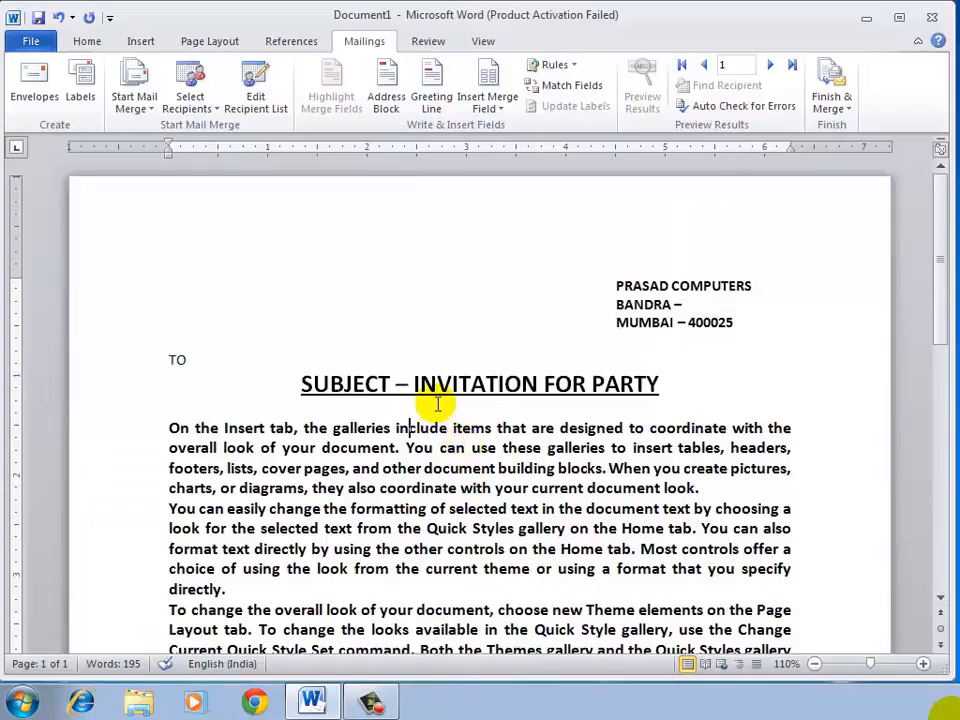
{"action": "left_click", "coordinate": [400, 410]}
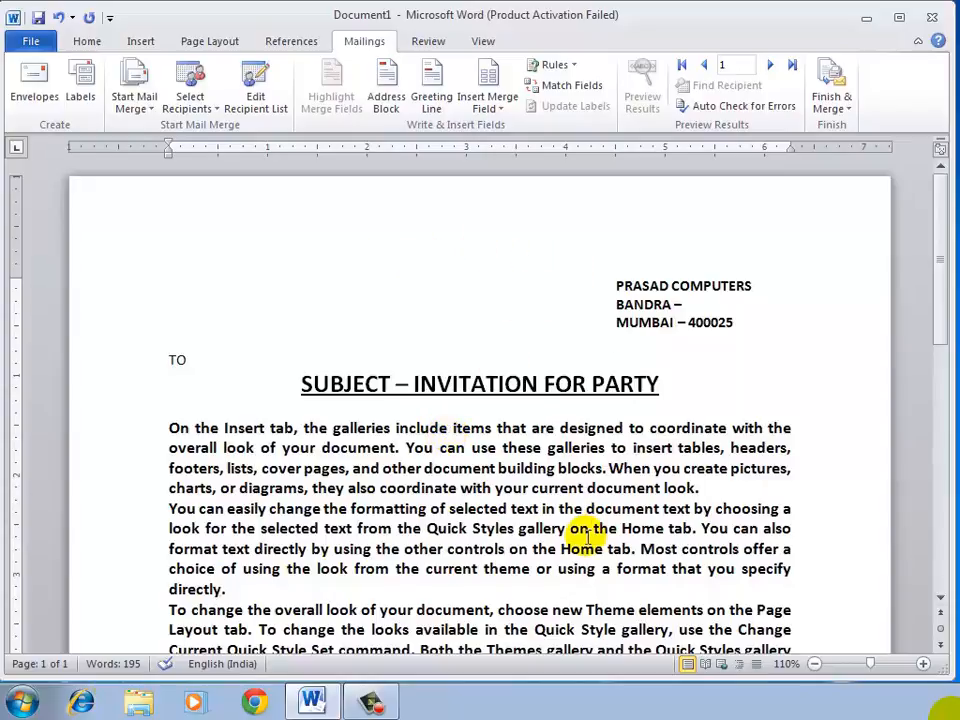
{"action": "left_click", "coordinate": [140, 103]}
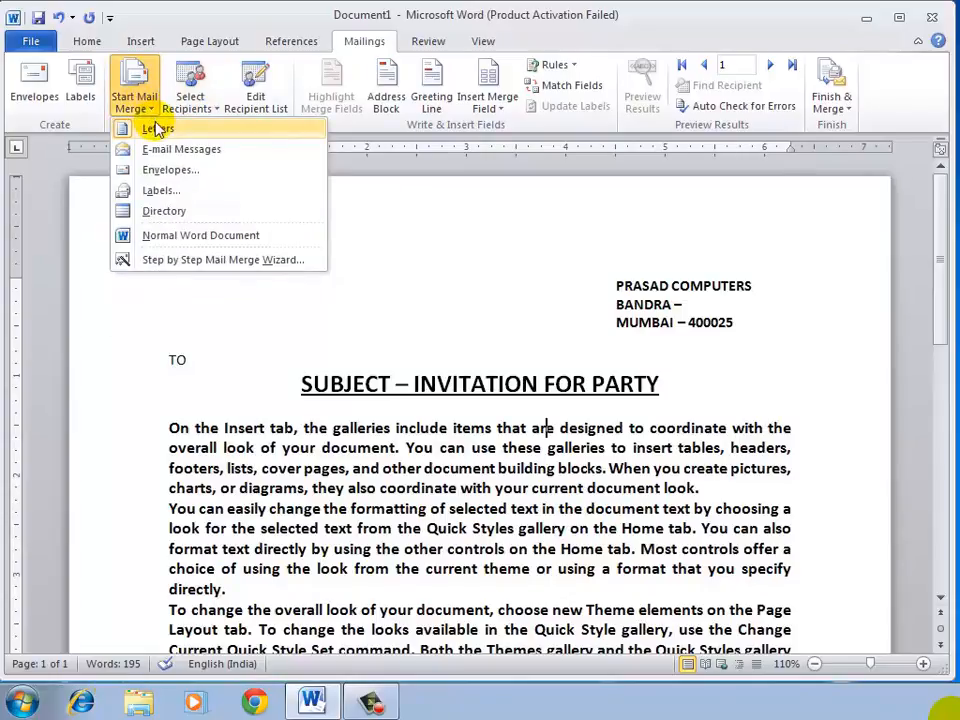
{"action": "left_click", "coordinate": [456, 298]}
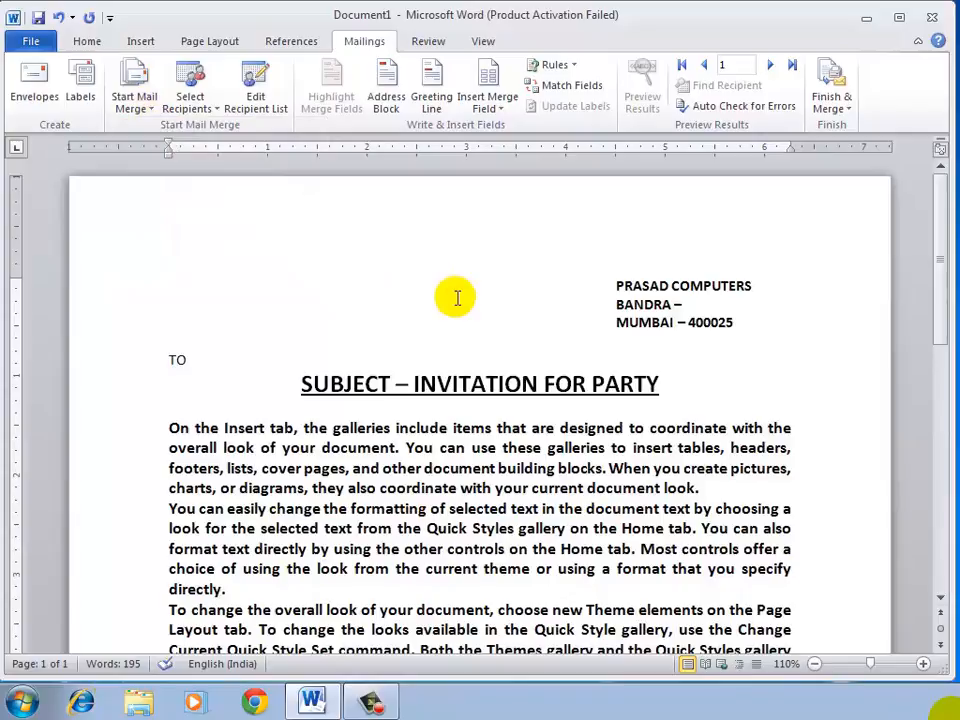
Use the existing list BRANCH ADDRESS.mdb from the MORE folder on Local Disk (D:) as the mail merge recipients
{"action": "left_click", "coordinate": [213, 108]}
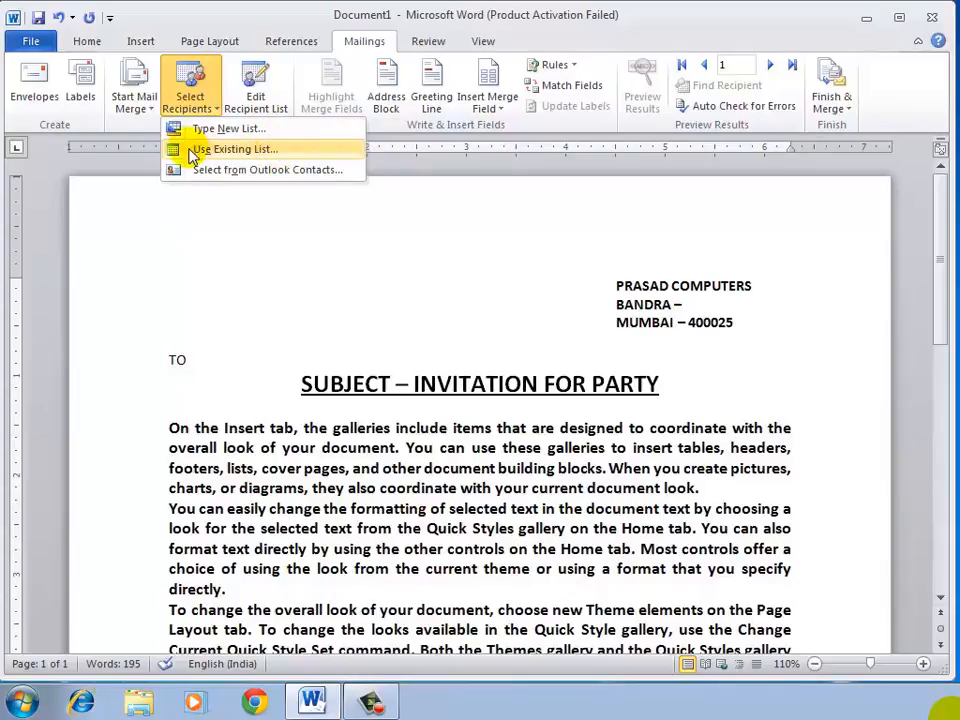
{"action": "left_click", "coordinate": [281, 150]}
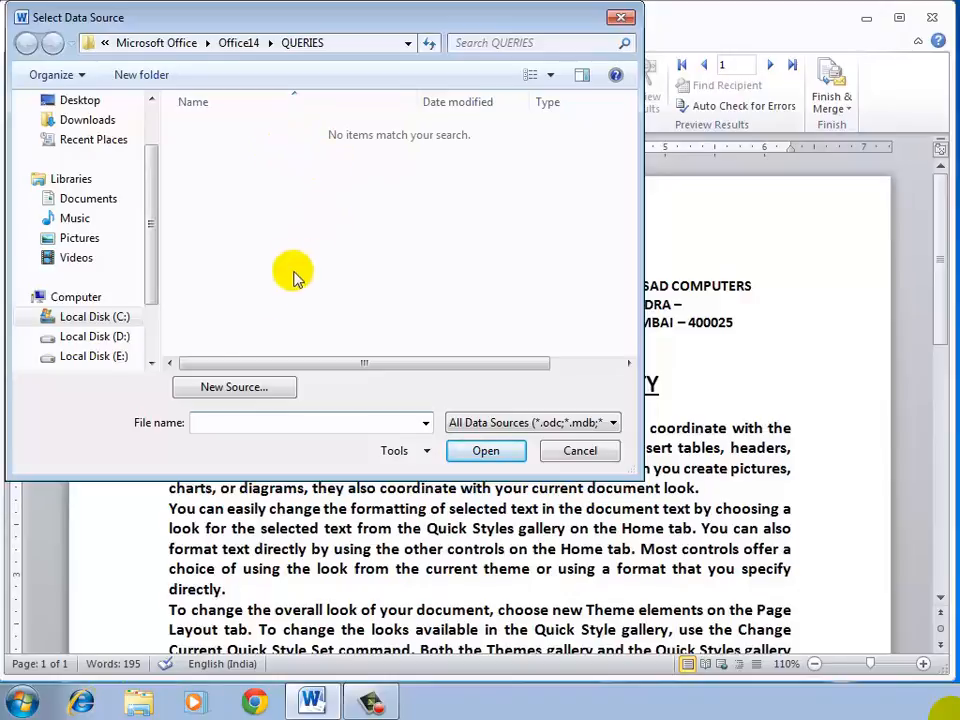
{"action": "left_click", "coordinate": [94, 338]}
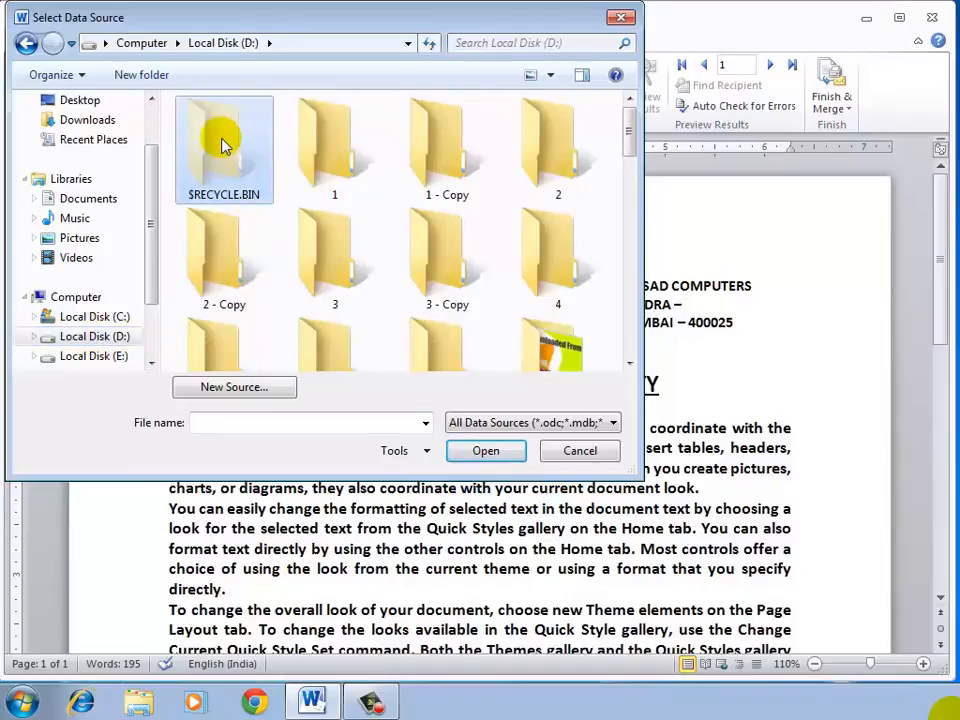
{"action": "scroll", "coordinate": [222, 145], "scroll_direction": "down", "scroll_amount": 10}
{"action": "key", "text": "Right"}
{"action": "key", "text": "Right"}
{"action": "key", "text": "Right"}
{"action": "key", "text": "Right"}
{"action": "key", "text": "Right"}
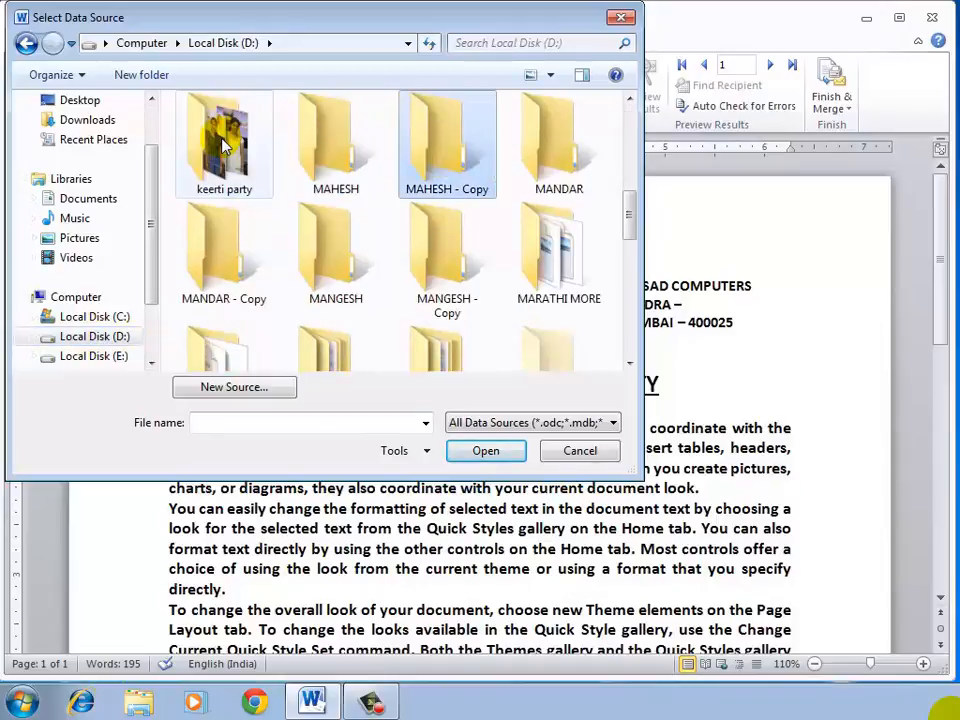
{"action": "key", "text": "Right"}
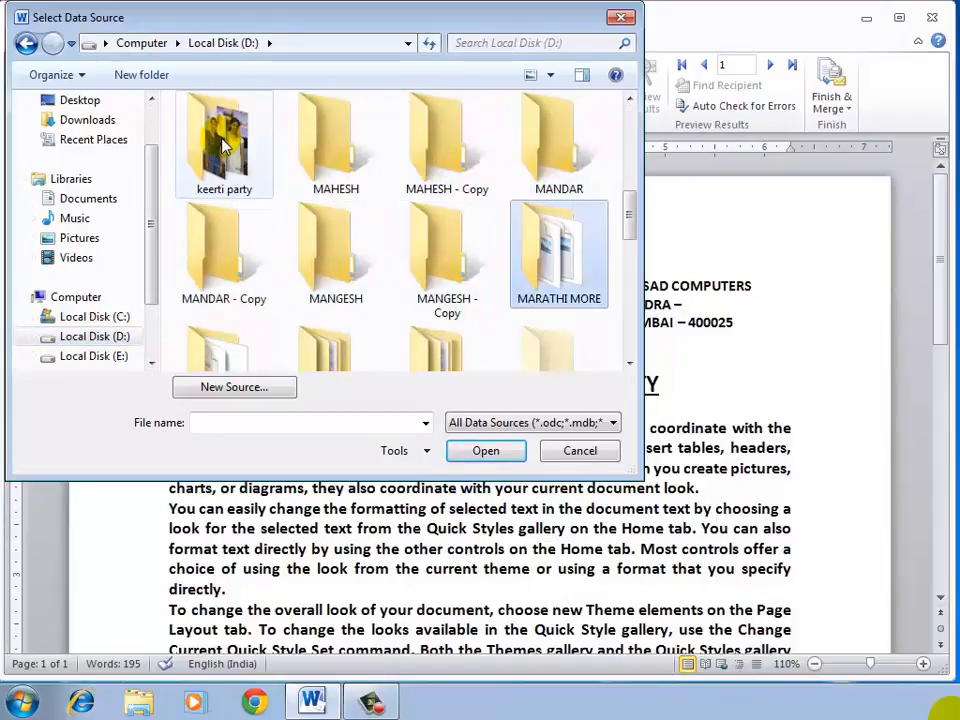
{"action": "key", "text": "Right"}
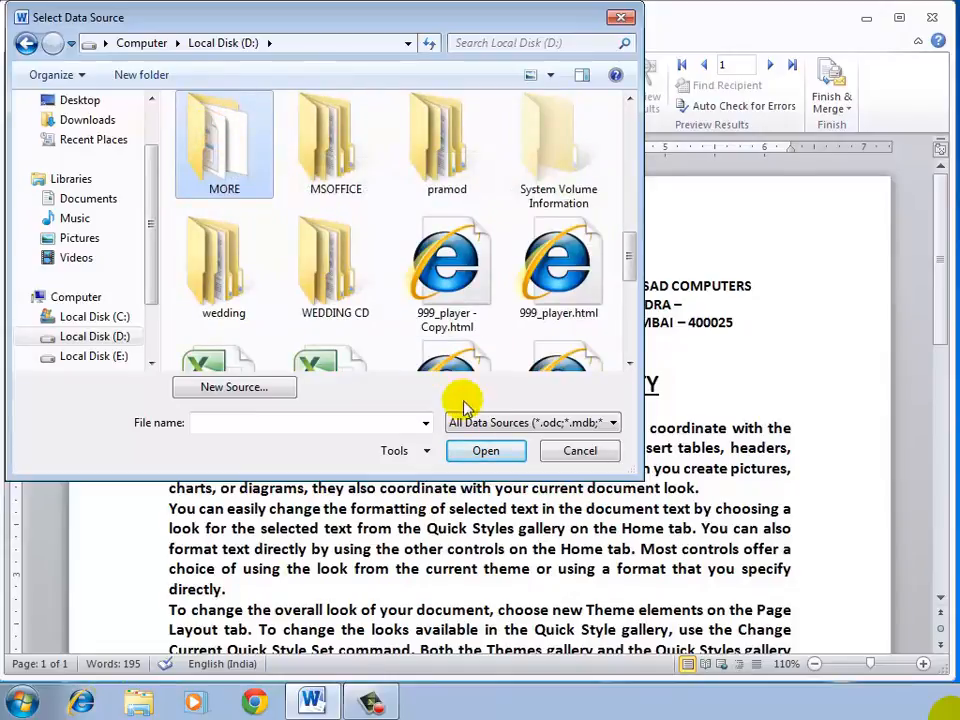
{"action": "left_click", "coordinate": [478, 451]}
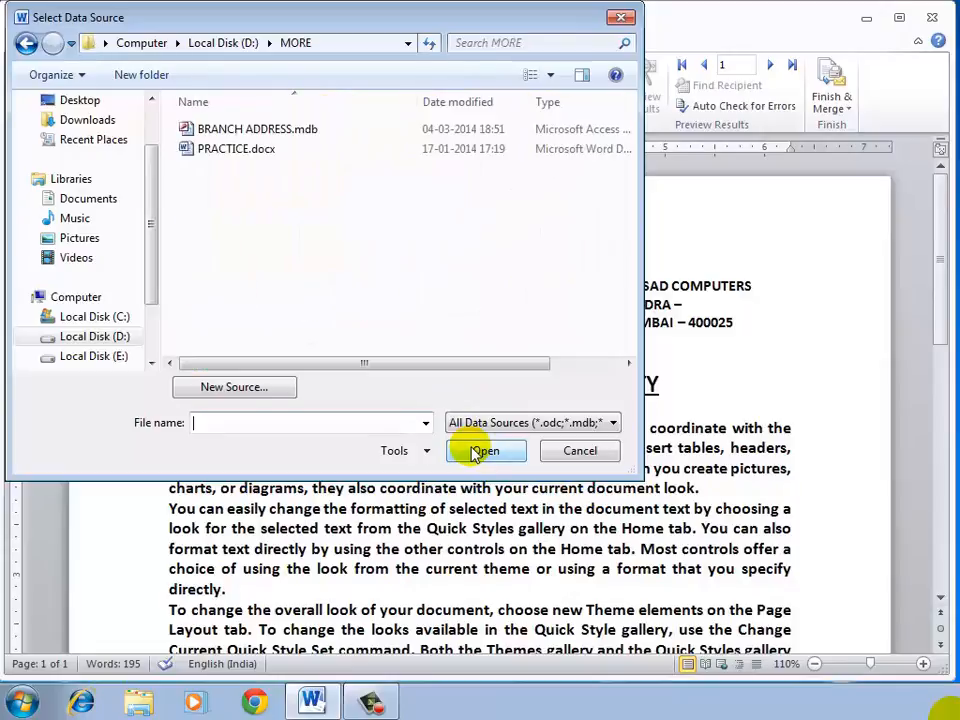
{"action": "left_click", "coordinate": [186, 133]}
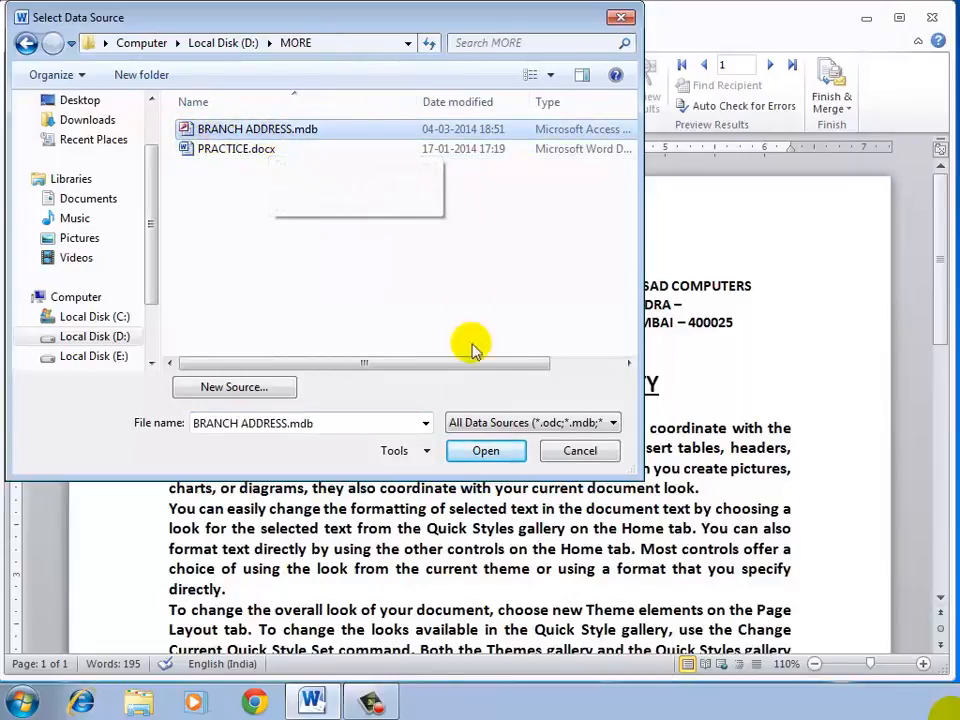
{"action": "left_click", "coordinate": [485, 451]}
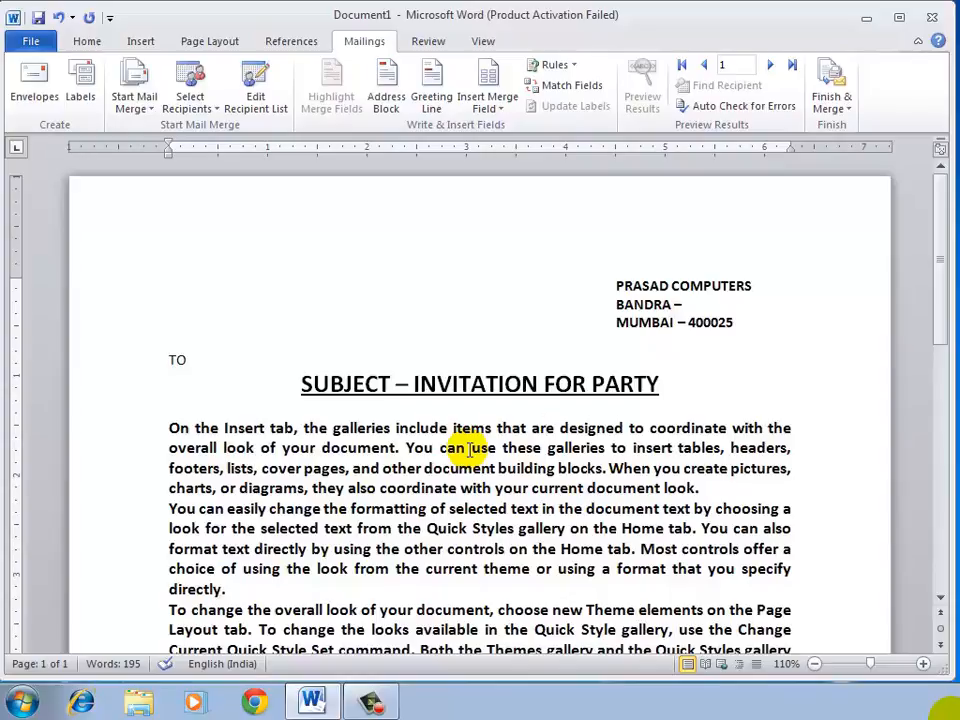
{"action": "left_click", "coordinate": [489, 76]}
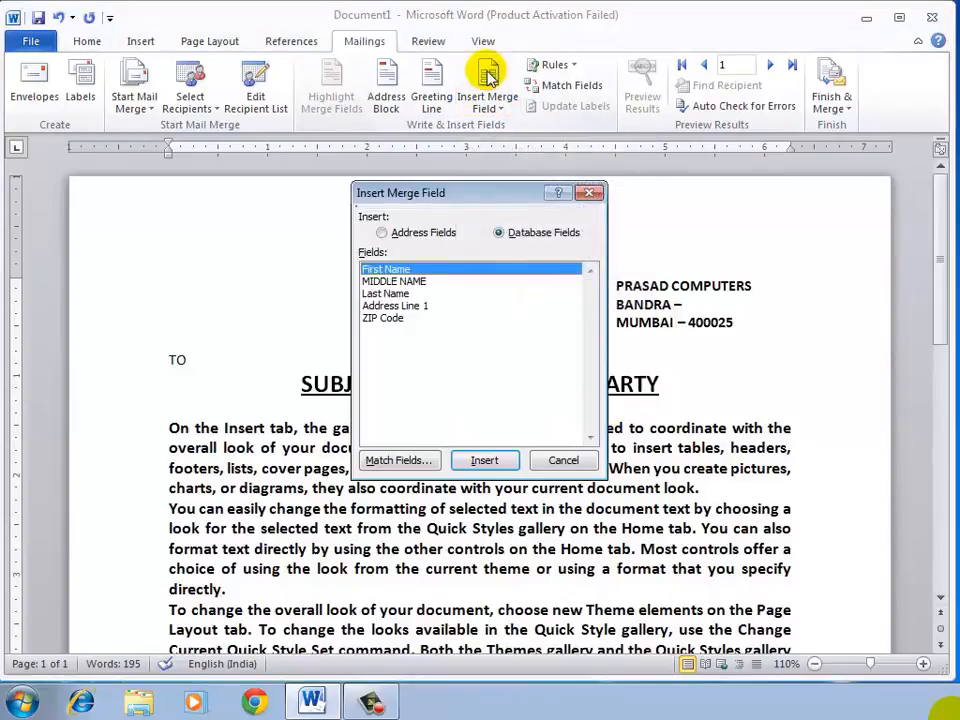
{"action": "left_click", "coordinate": [589, 192]}
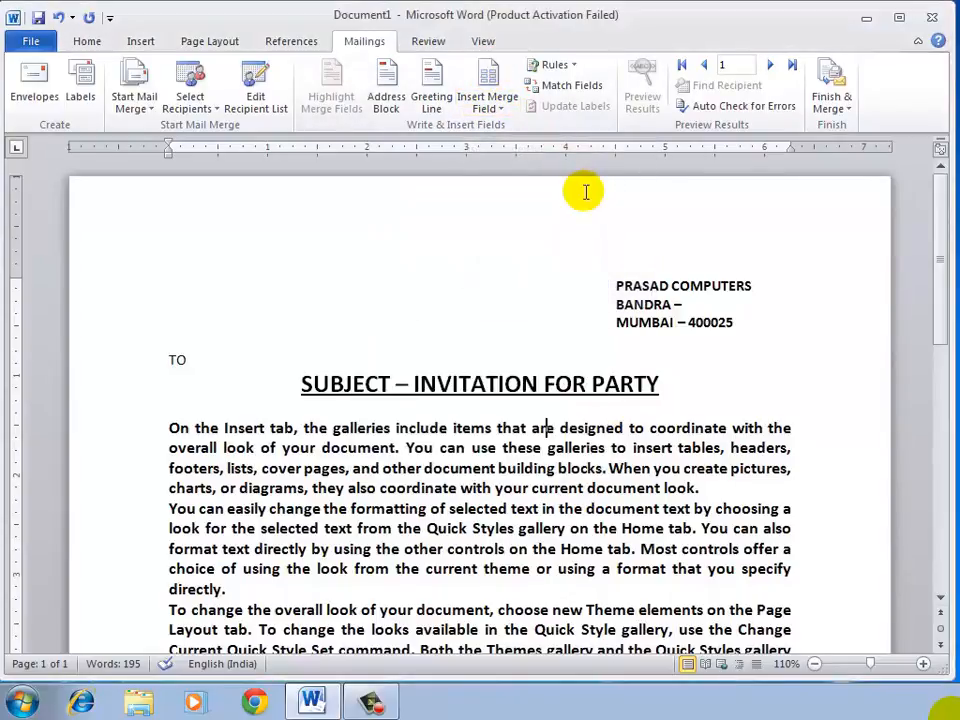
{"action": "left_click", "coordinate": [503, 114]}
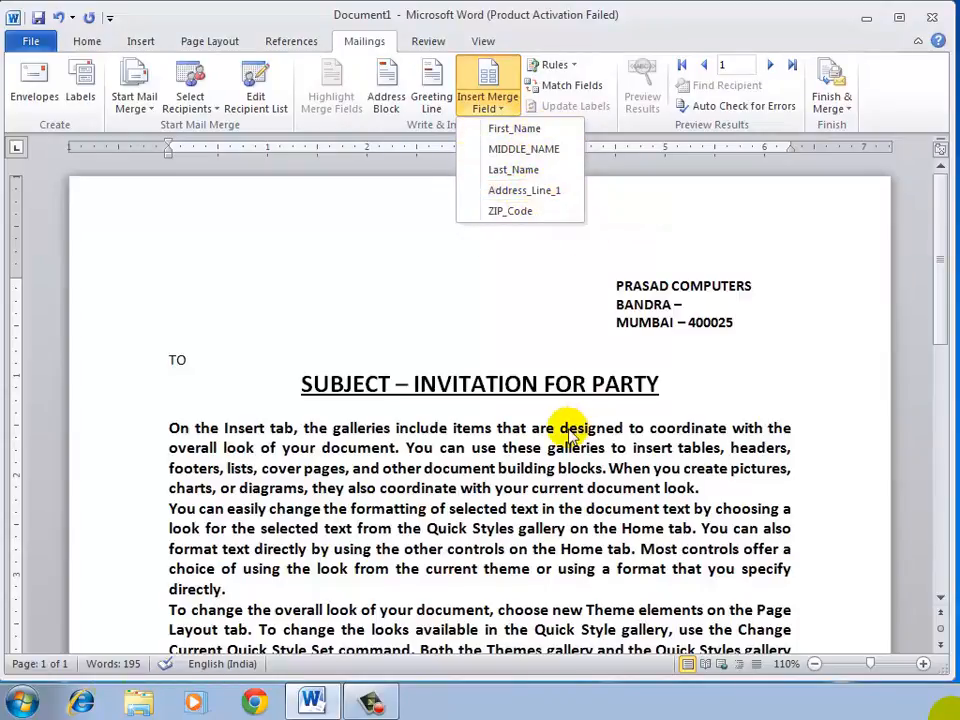
{"action": "left_click", "coordinate": [600, 445]}
{"action": "left_click", "coordinate": [703, 486]}
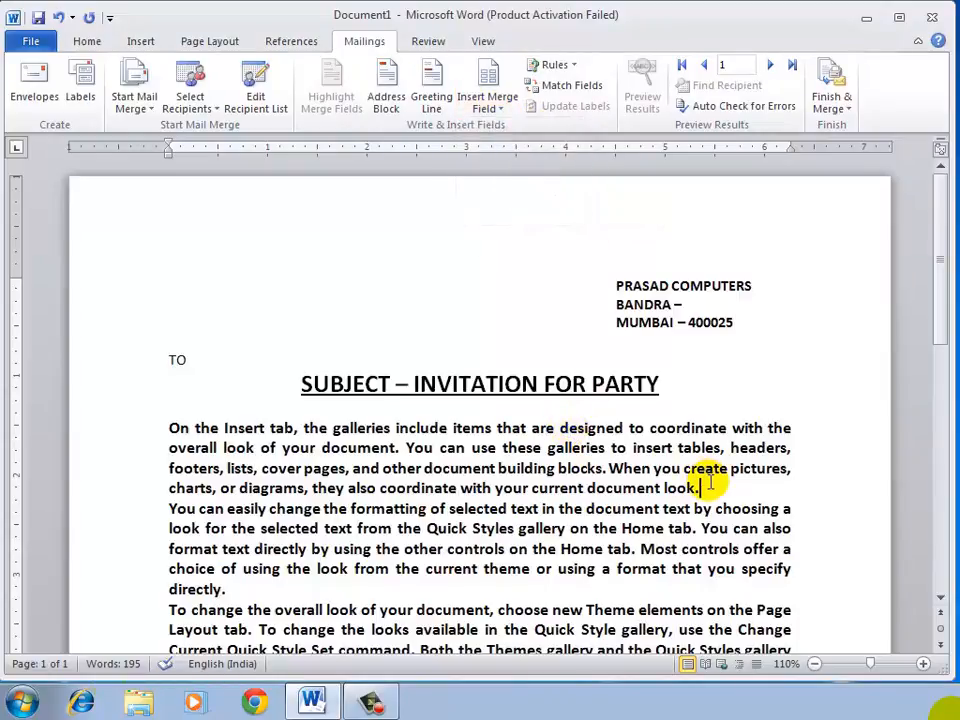
Insert the First_Name, MIDDLE_NAME and Last_Name merge fields, separated by spaces, on a new line below TO
{"action": "left_click", "coordinate": [194, 361]}
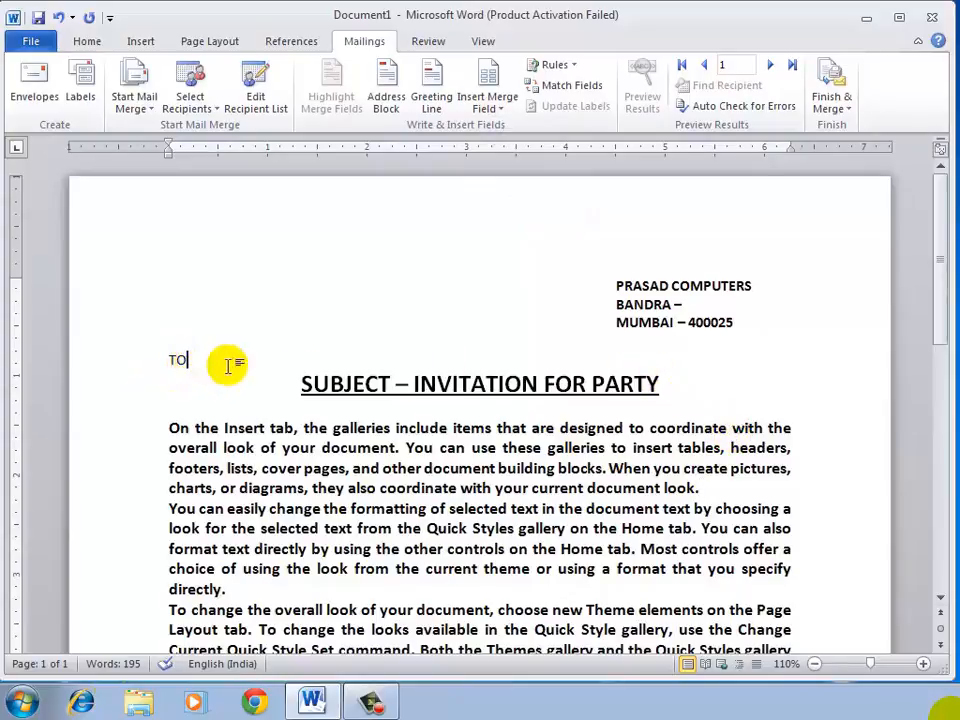
{"action": "key", "text": "Return"}
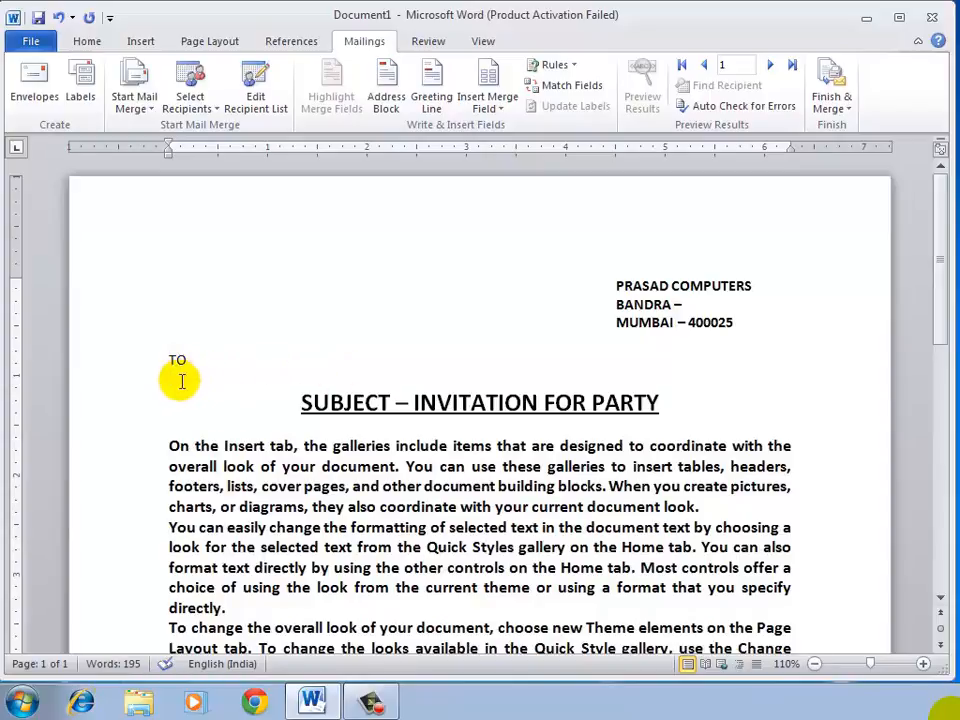
{"action": "left_click", "coordinate": [491, 112]}
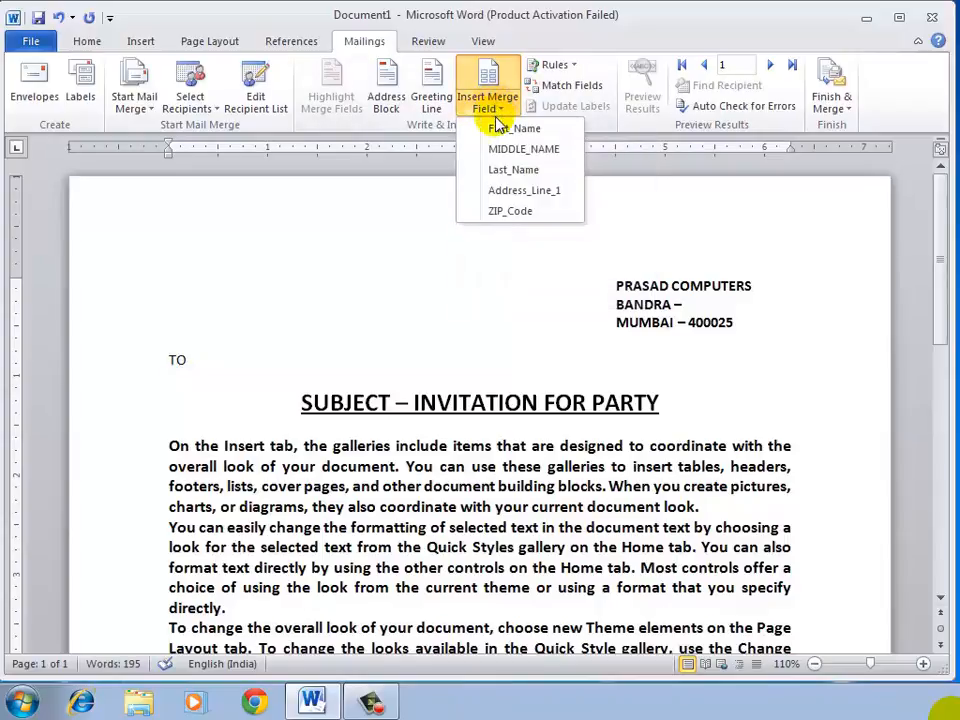
{"action": "left_click", "coordinate": [496, 130]}
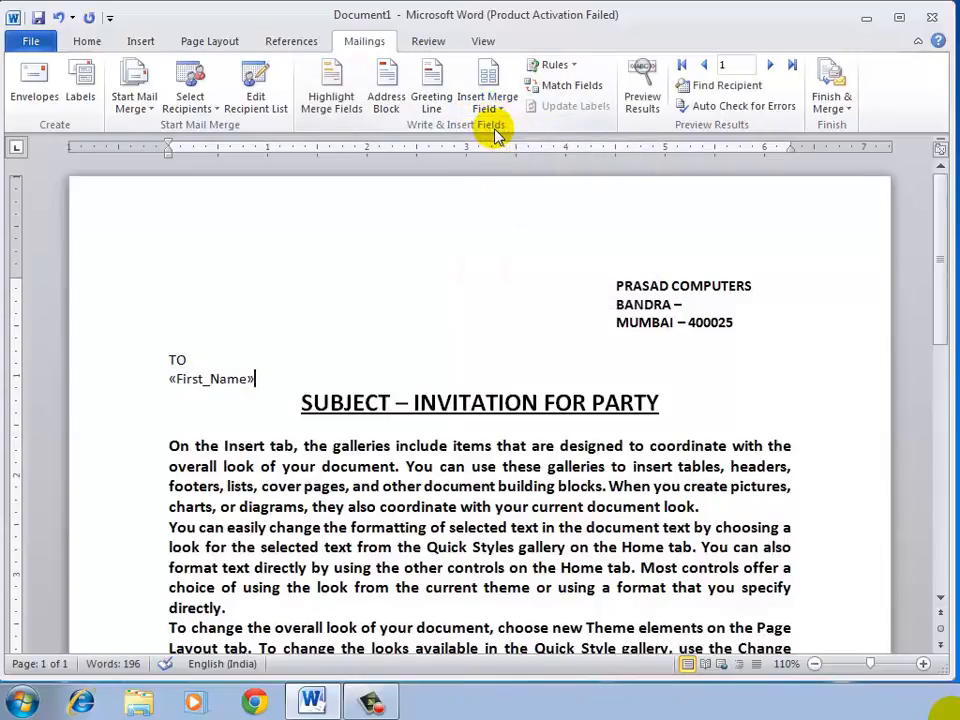
{"action": "left_click", "coordinate": [489, 107]}
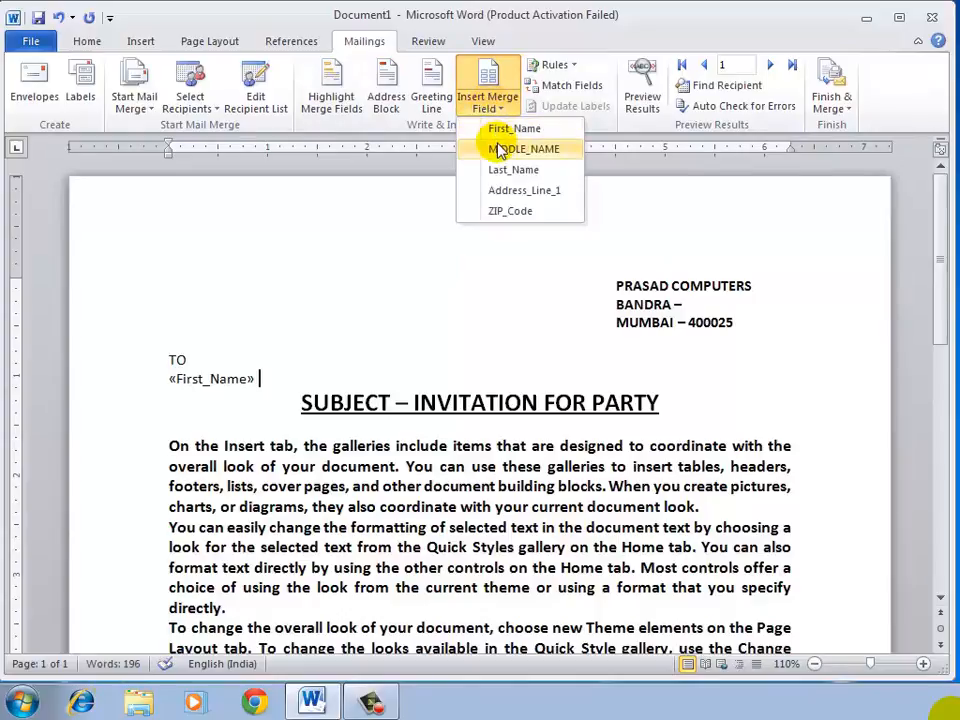
{"action": "left_click", "coordinate": [499, 148]}
{"action": "left_click", "coordinate": [491, 112]}
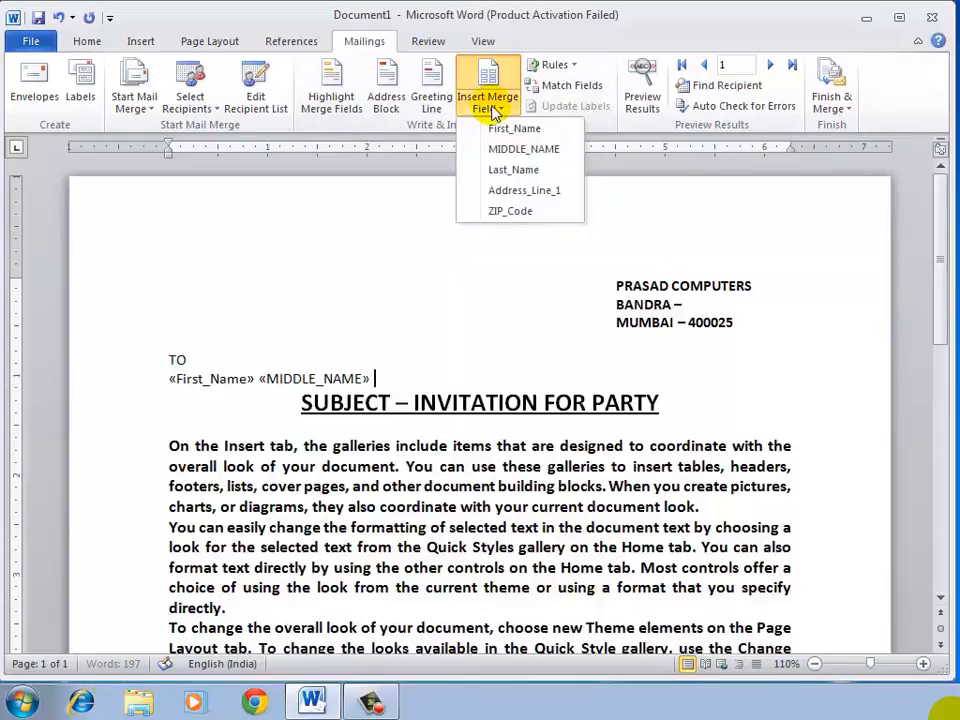
{"action": "left_click", "coordinate": [530, 169]}
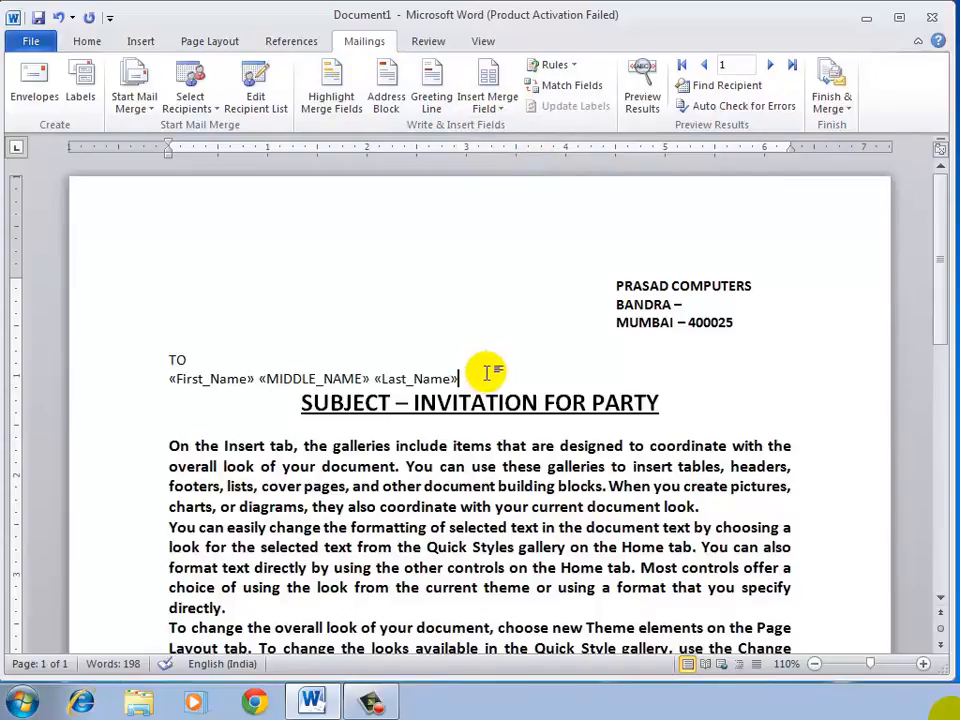
Insert the Address_Line_1 merge field on its own line below the name fields and start another line beneath it
{"action": "key", "text": "Return"}
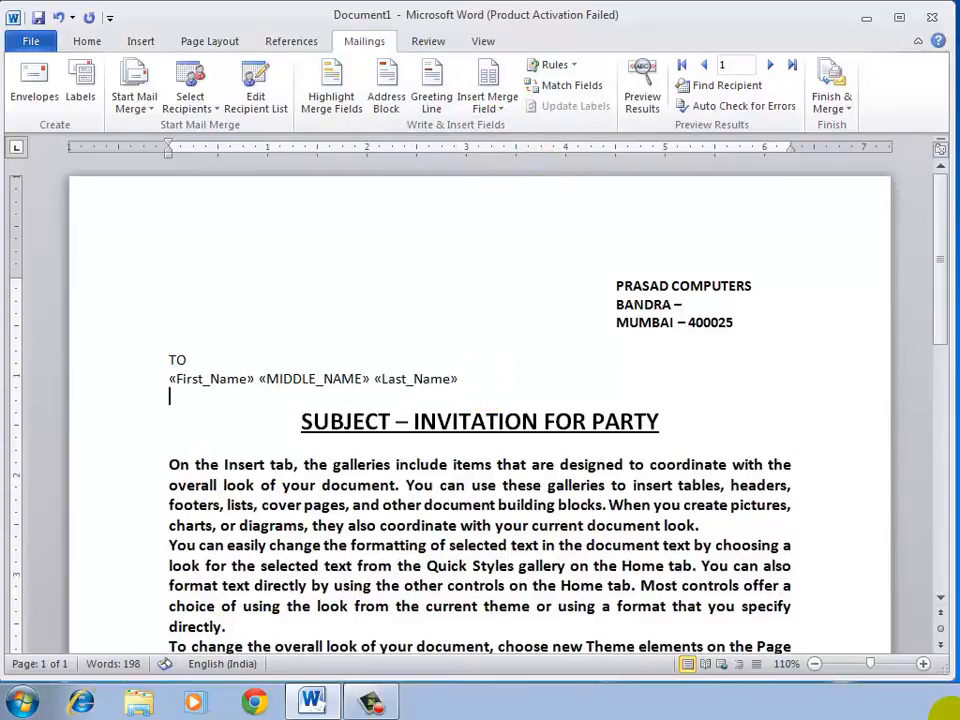
{"action": "left_click", "coordinate": [491, 110]}
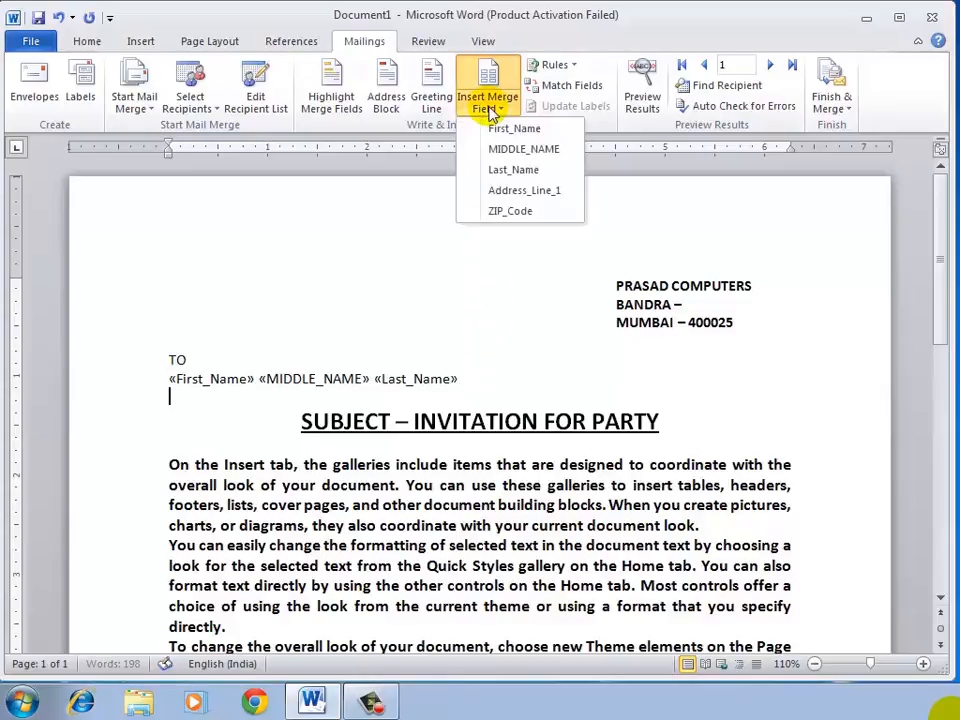
{"action": "left_click", "coordinate": [561, 191]}
{"action": "key", "text": "Return"}
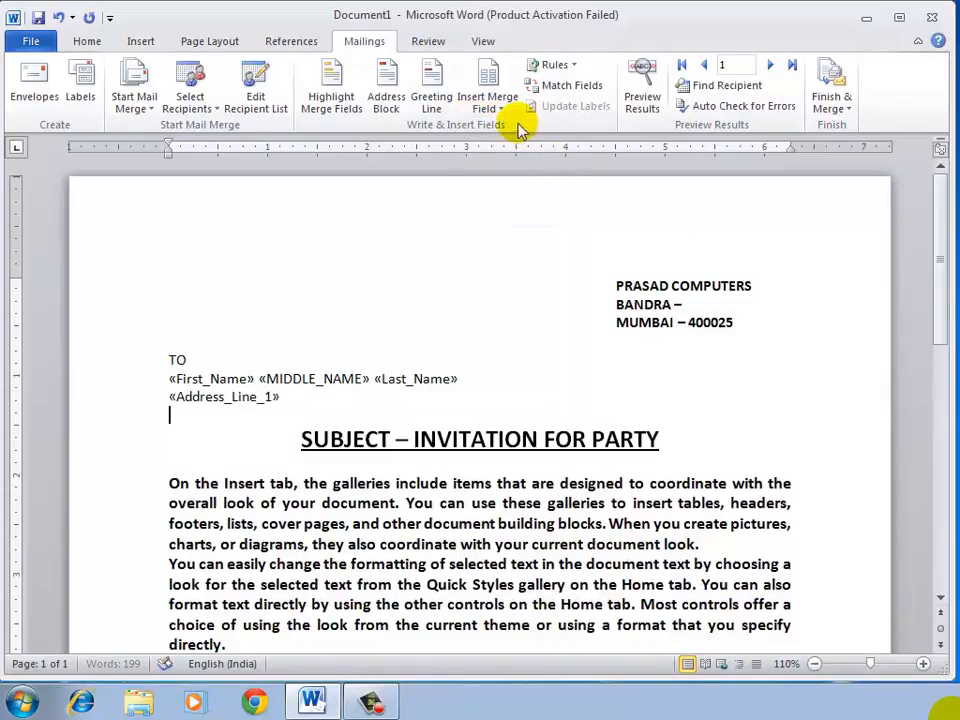
Insert the ZIP_Code merge field on the empty line below the Address_Line_1 field
{"action": "left_click", "coordinate": [506, 114]}
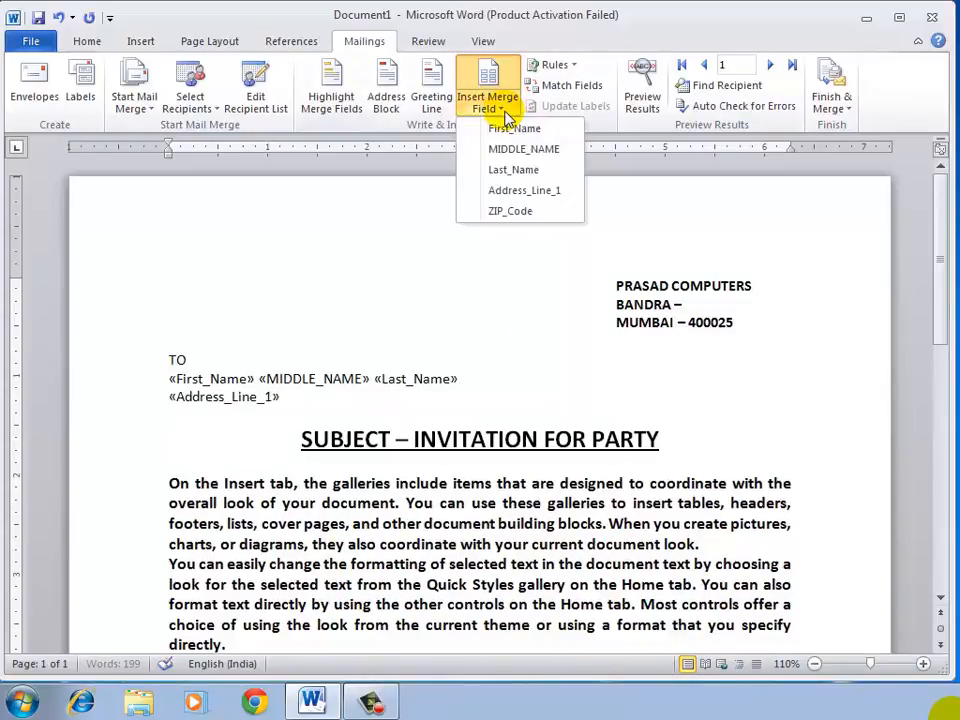
{"action": "left_click", "coordinate": [547, 212]}
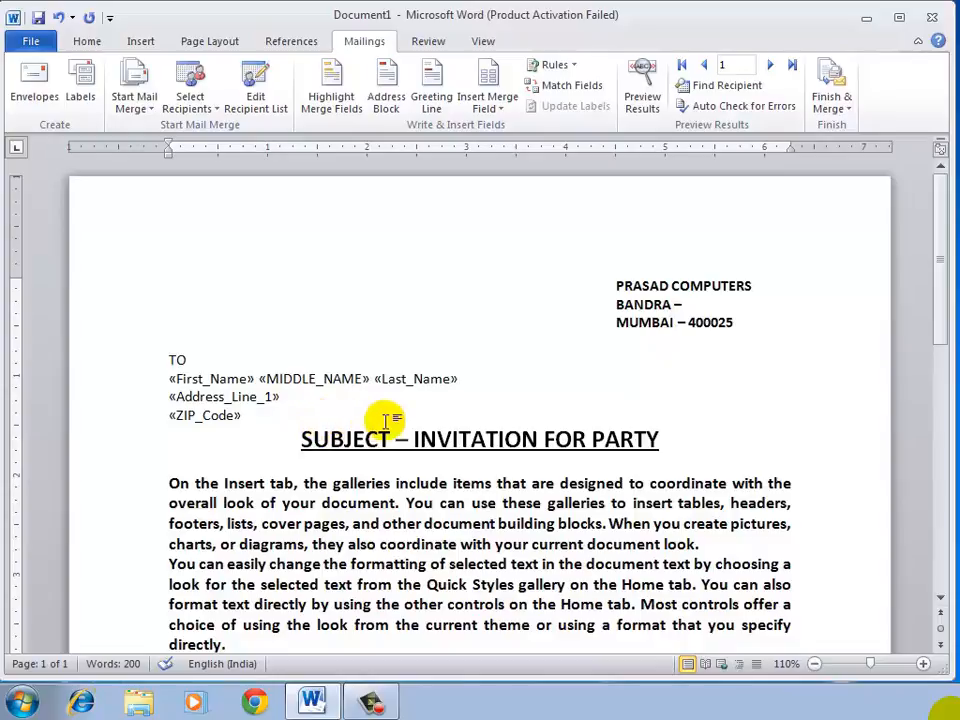
Finish the mail merge by merging all records into a new document of individual letters
{"action": "left_click", "coordinate": [843, 110]}
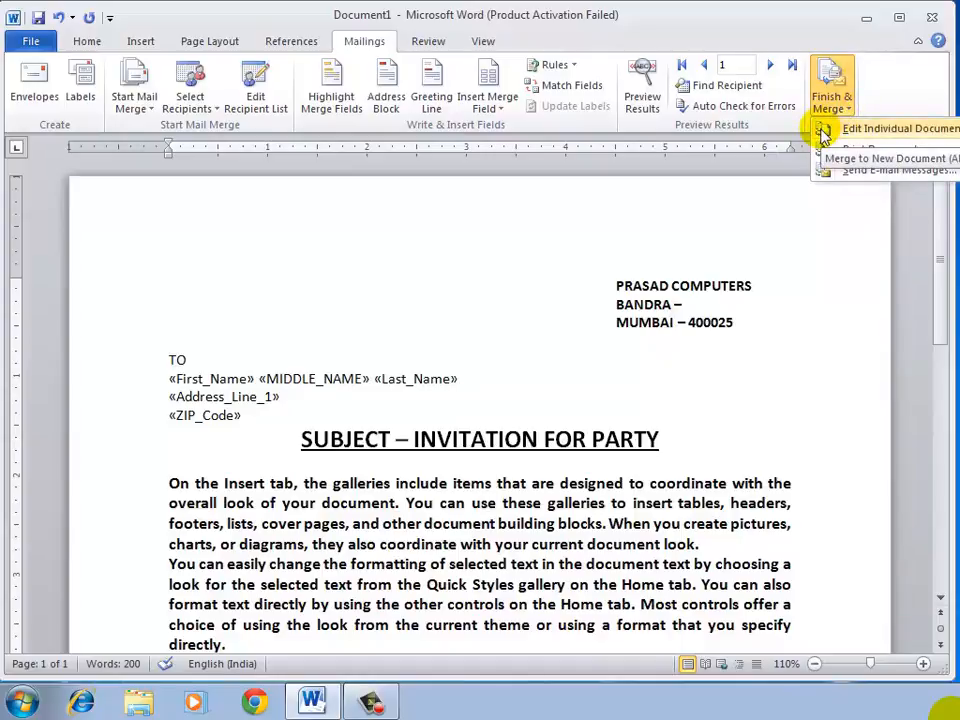
{"action": "left_click", "coordinate": [822, 131]}
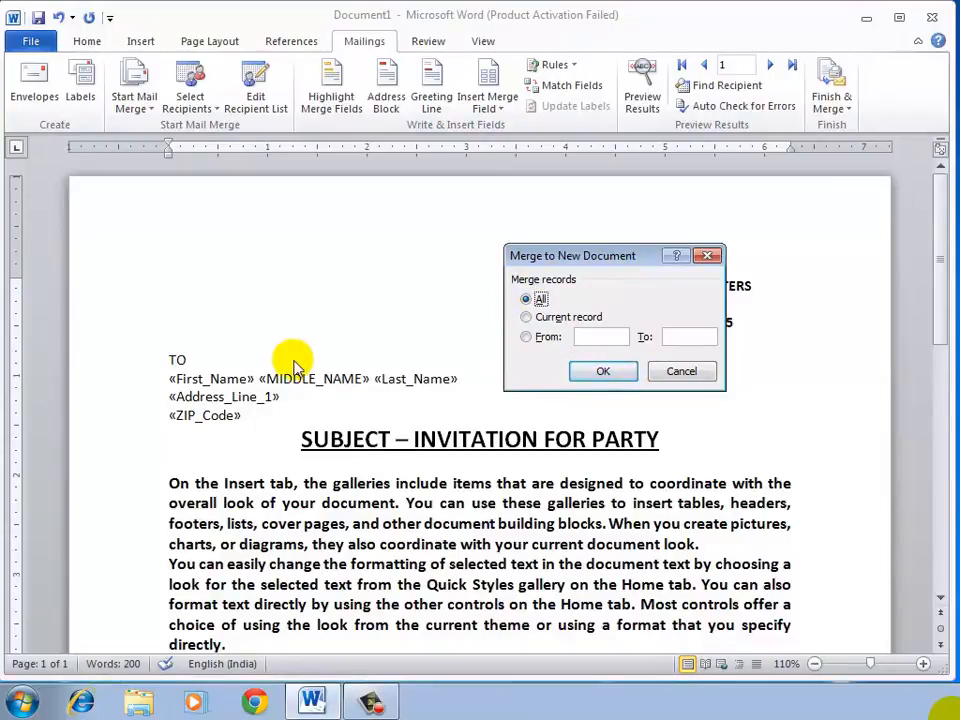
{"action": "left_click", "coordinate": [583, 378]}
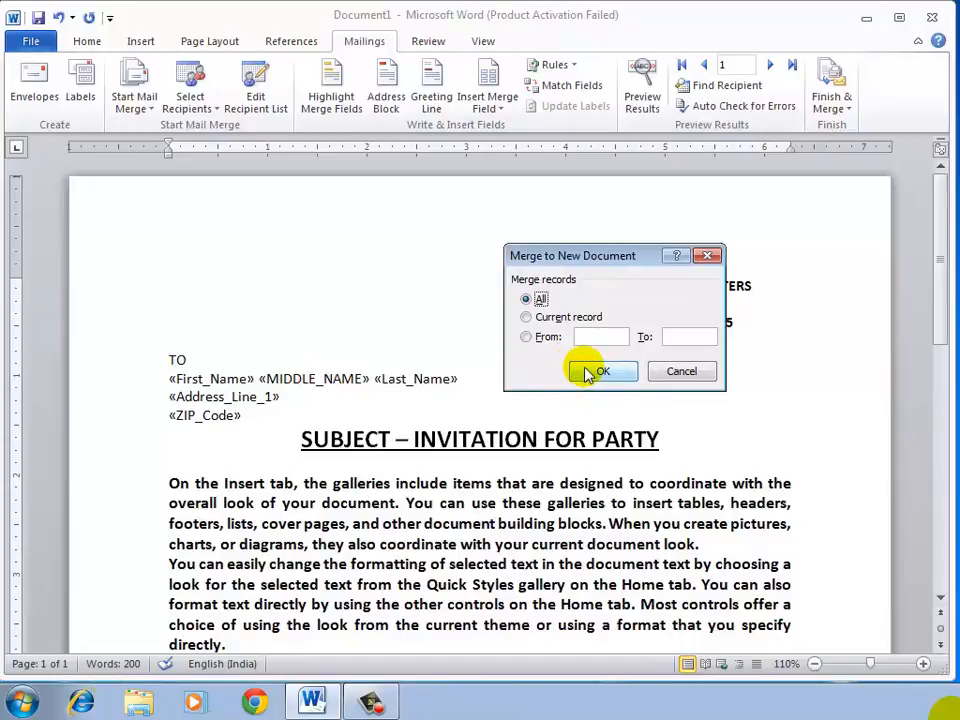
{"action": "left_click", "coordinate": [588, 374]}
Examine the recipient name, address and ZIP code lines in each of the merged letters, then return to the first letter
{"action": "left_click", "coordinate": [270, 365]}
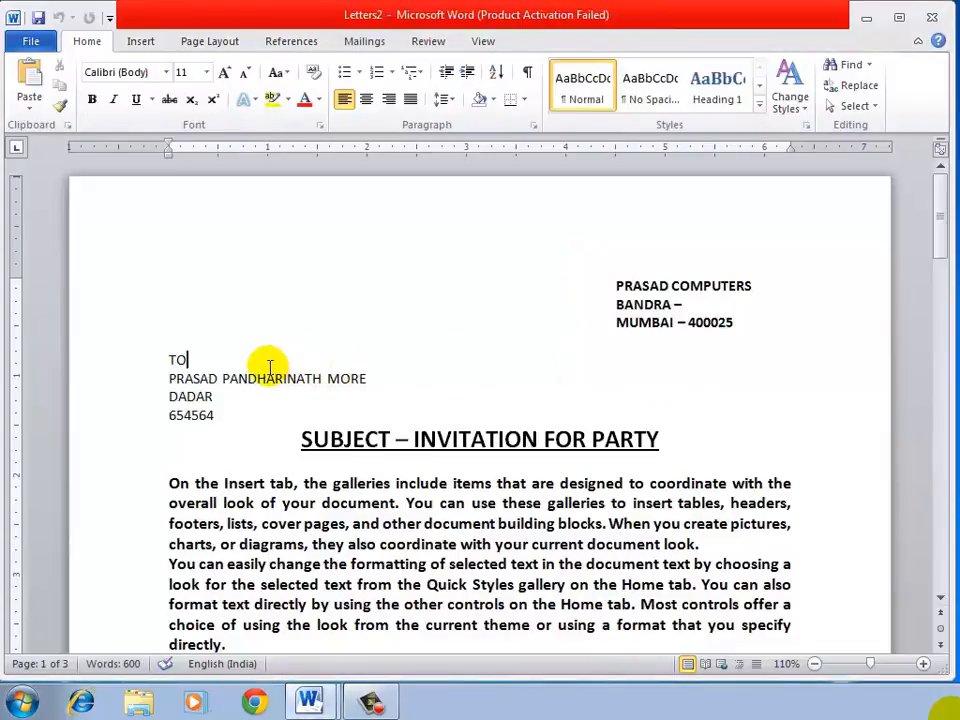
{"action": "scroll", "coordinate": [439, 315], "scroll_direction": "down", "scroll_amount": 15}
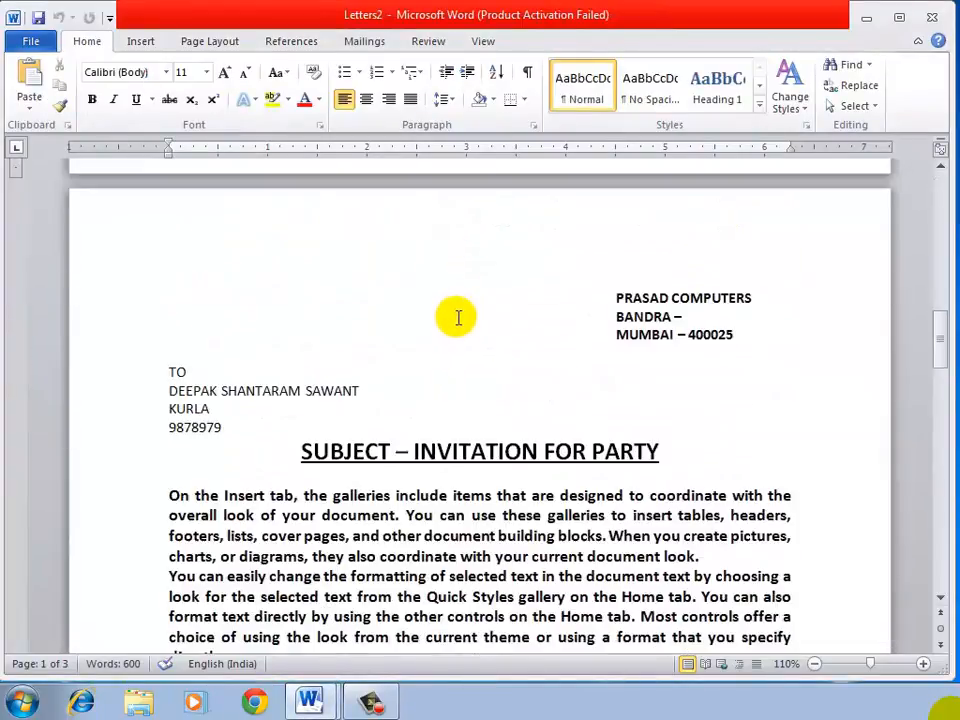
{"action": "scroll", "coordinate": [300, 371], "scroll_direction": "down", "scroll_amount": 10}
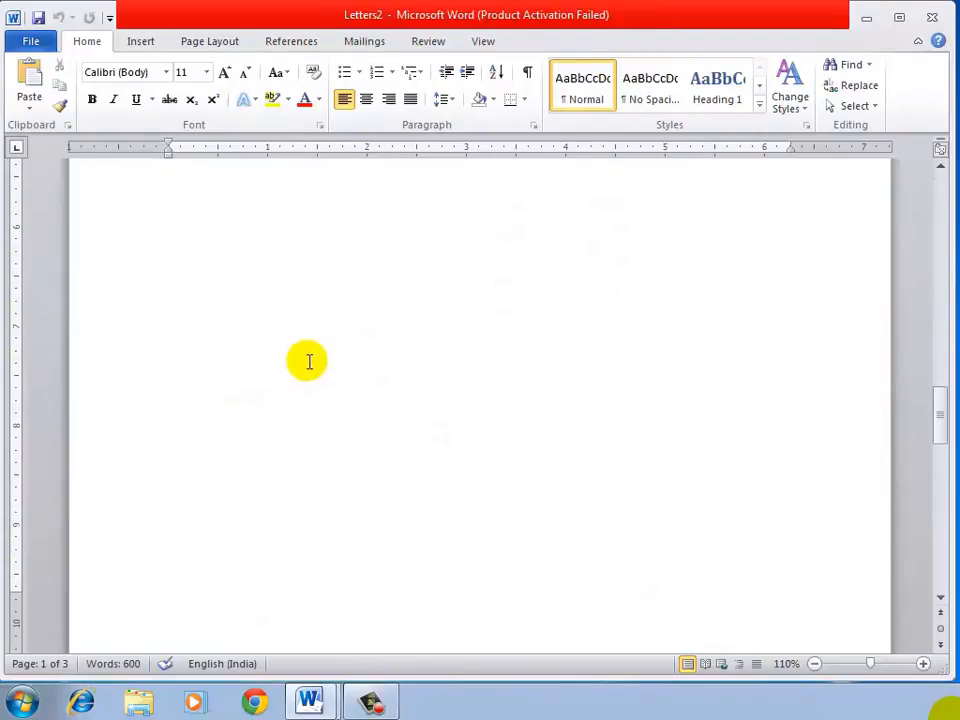
{"action": "scroll", "coordinate": [309, 361], "scroll_direction": "down", "scroll_amount": 6}
{"action": "left_click", "coordinate": [264, 388]}
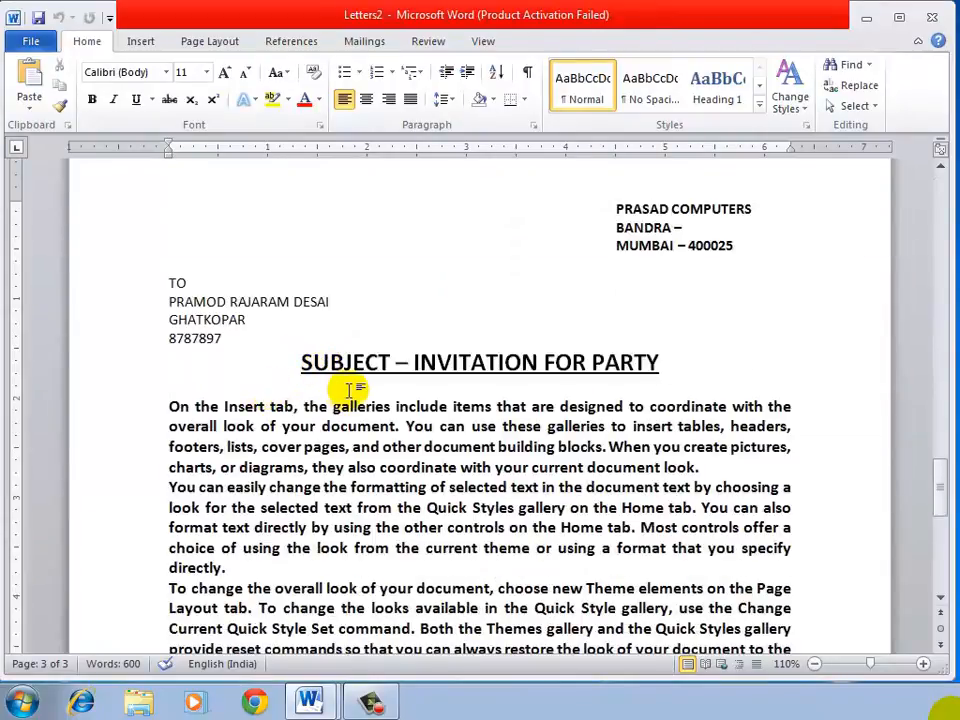
{"action": "scroll", "coordinate": [350, 388], "scroll_direction": "up", "scroll_amount": 15}
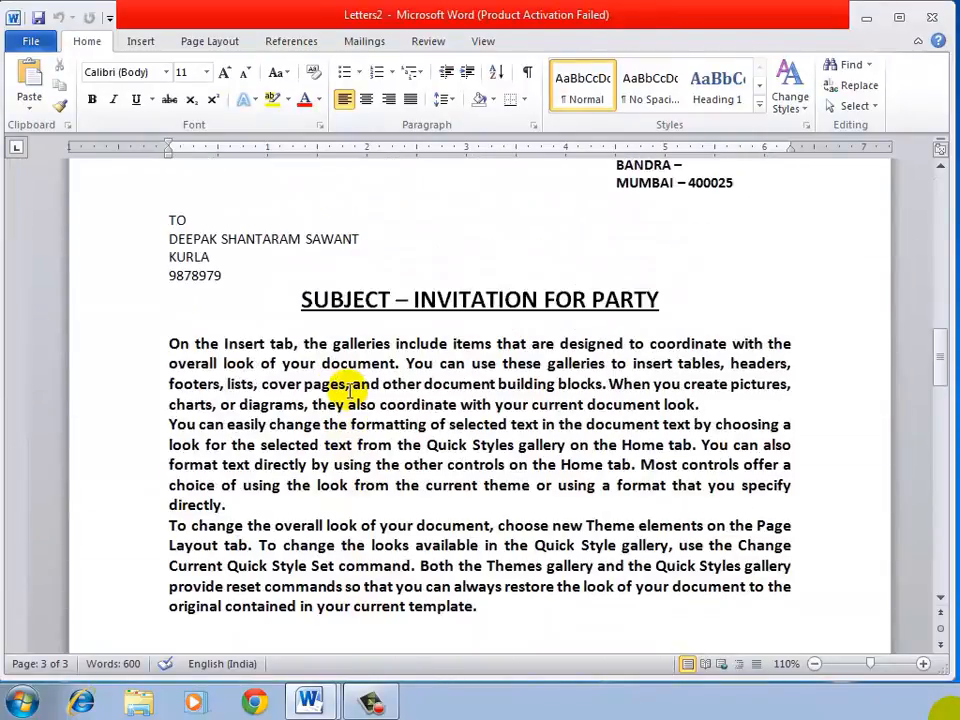
{"action": "scroll", "coordinate": [350, 390], "scroll_direction": "up", "scroll_amount": 12}
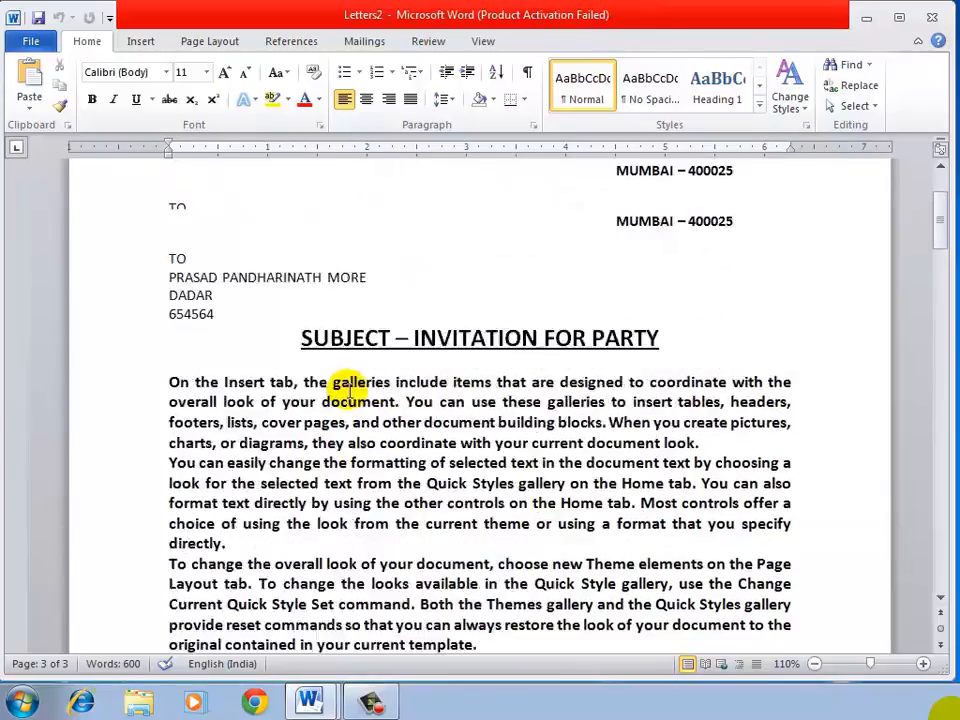
{"action": "scroll", "coordinate": [349, 389], "scroll_direction": "up", "scroll_amount": 2}
{"action": "left_click", "coordinate": [315, 483]}
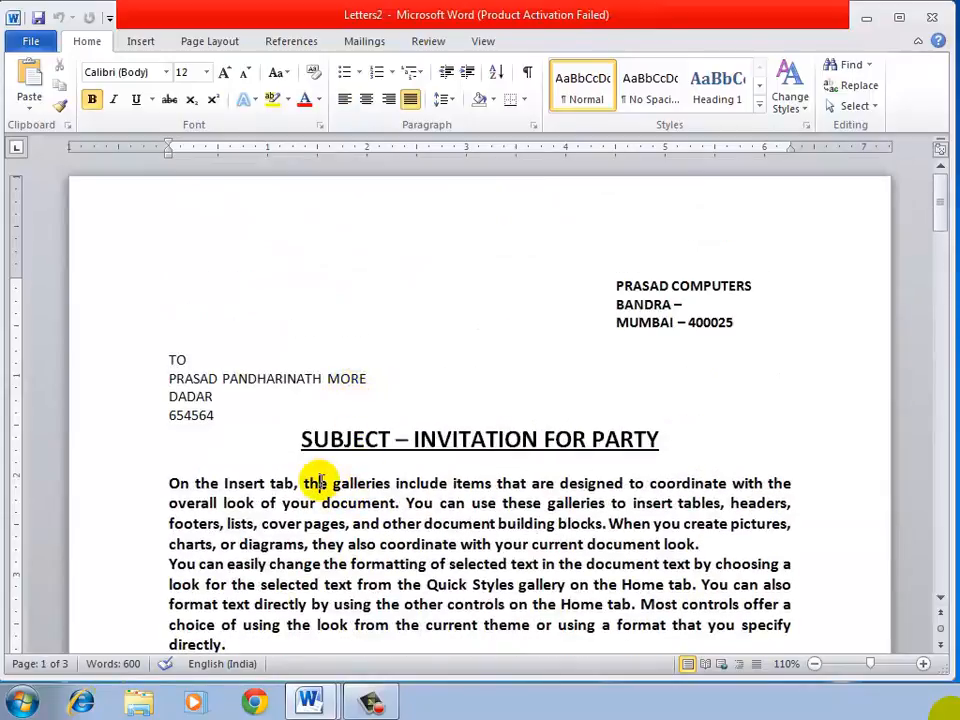
{"action": "left_click", "coordinate": [703, 305]}
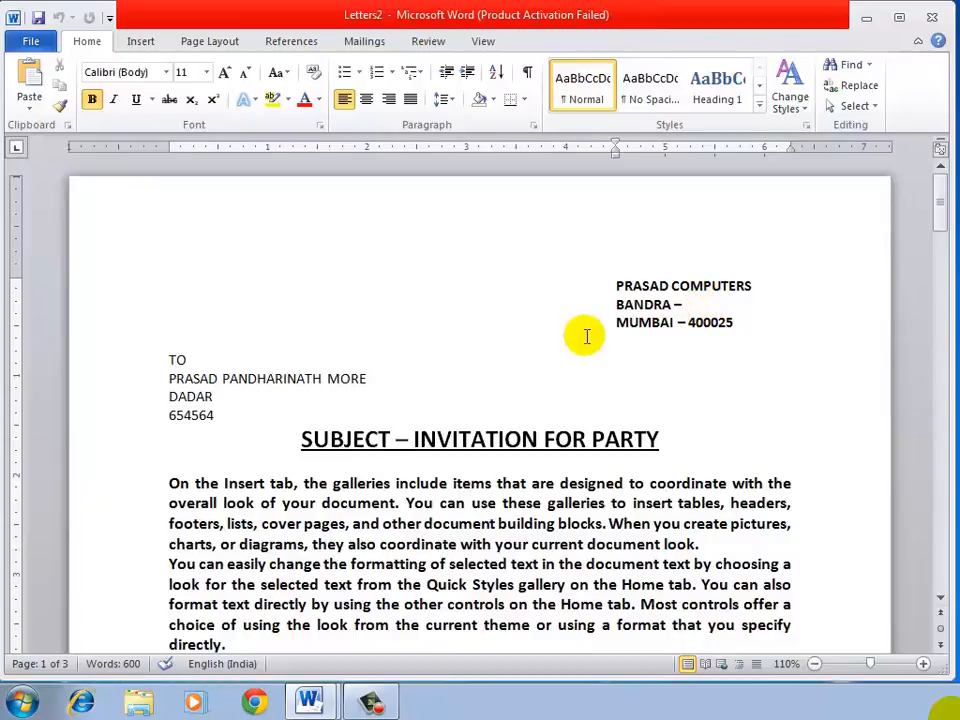
{"action": "left_click", "coordinate": [368, 45]}
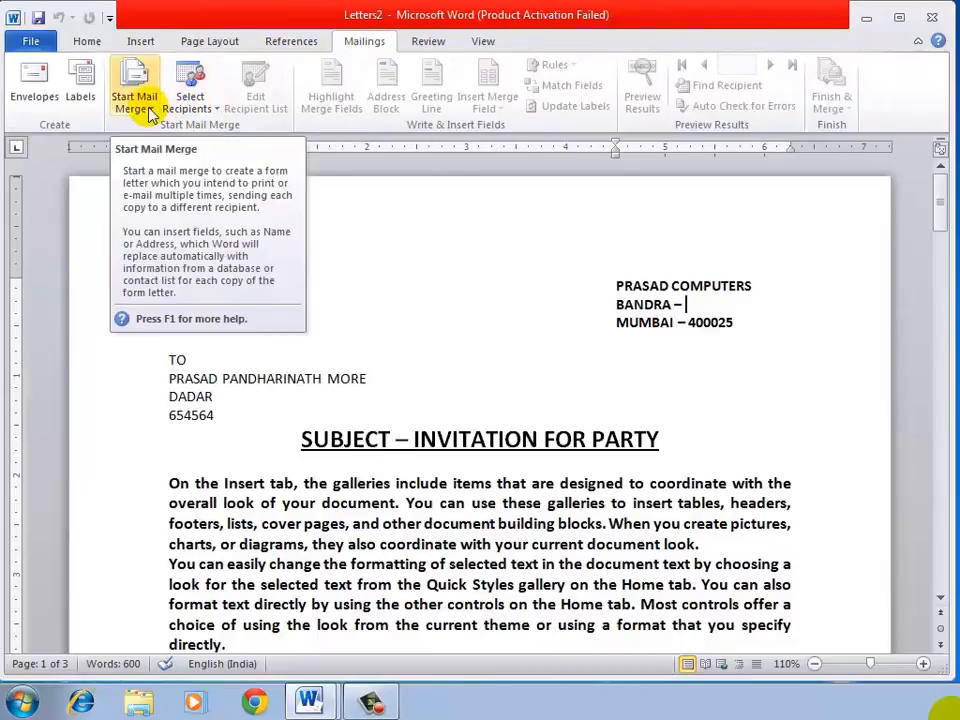
{"action": "left_click", "coordinate": [217, 116]}
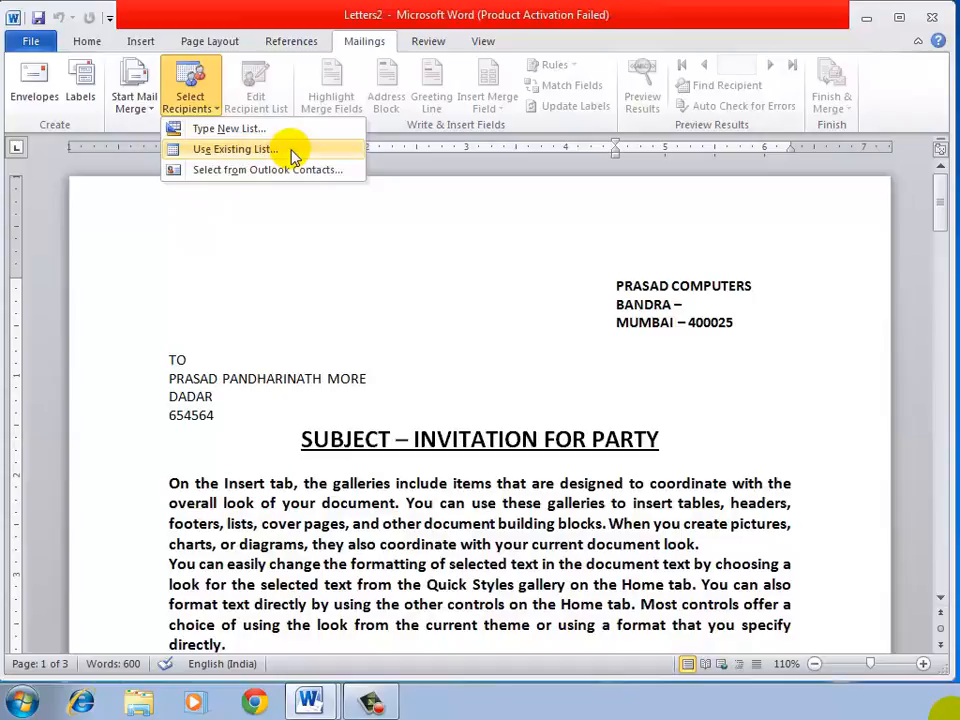
{"action": "left_click", "coordinate": [300, 380]}
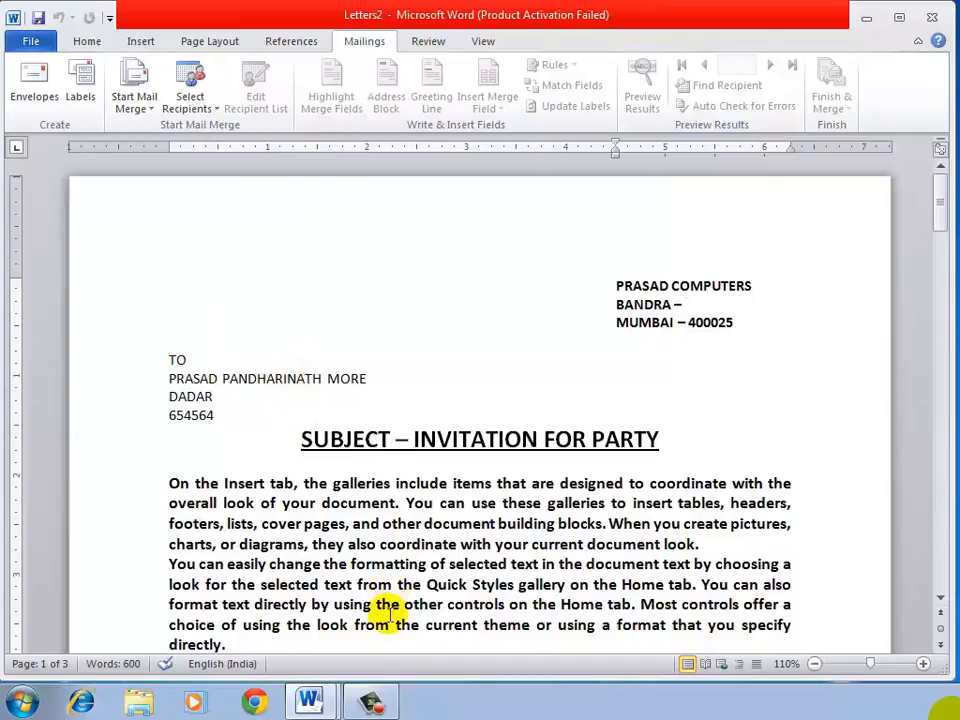
{"action": "left_click", "coordinate": [368, 703]}
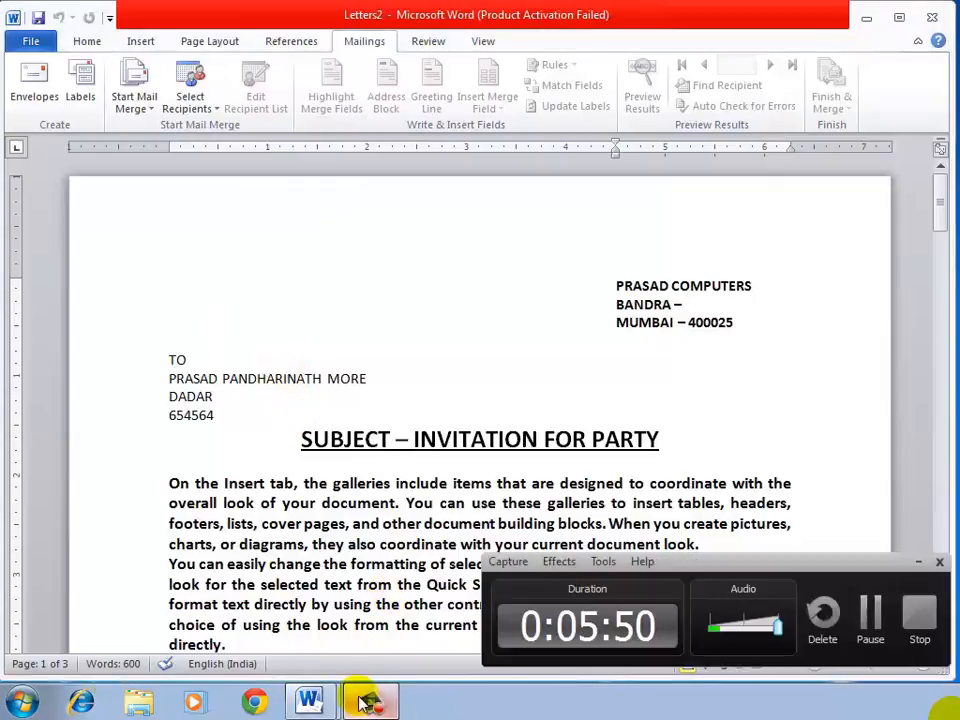
{"action": "left_click", "coordinate": [917, 567]}
{"action": "left_click", "coordinate": [479, 524]}
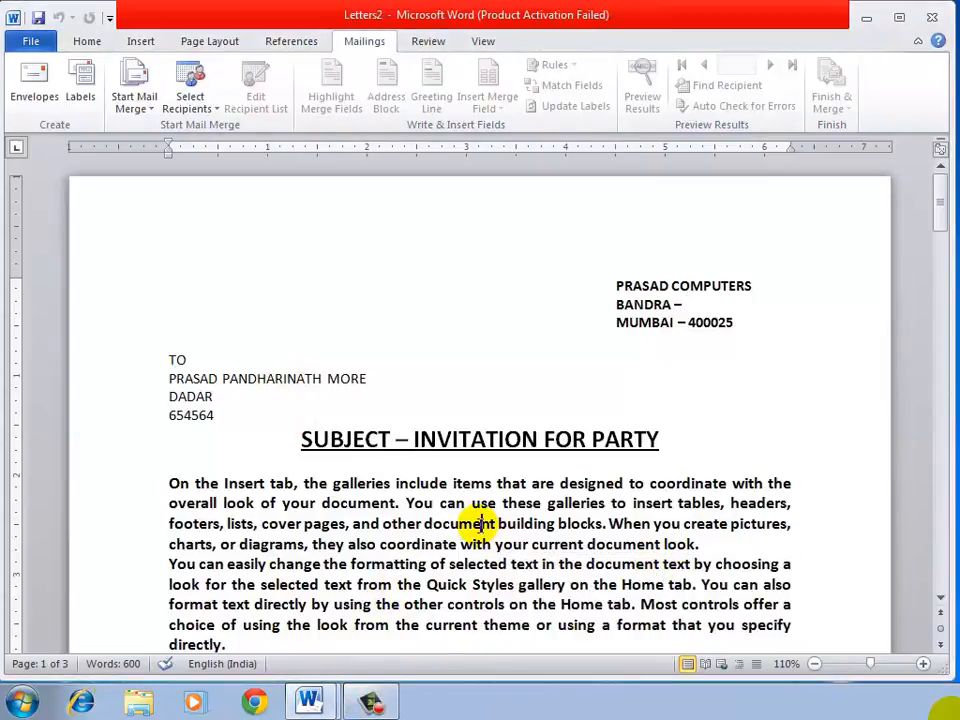